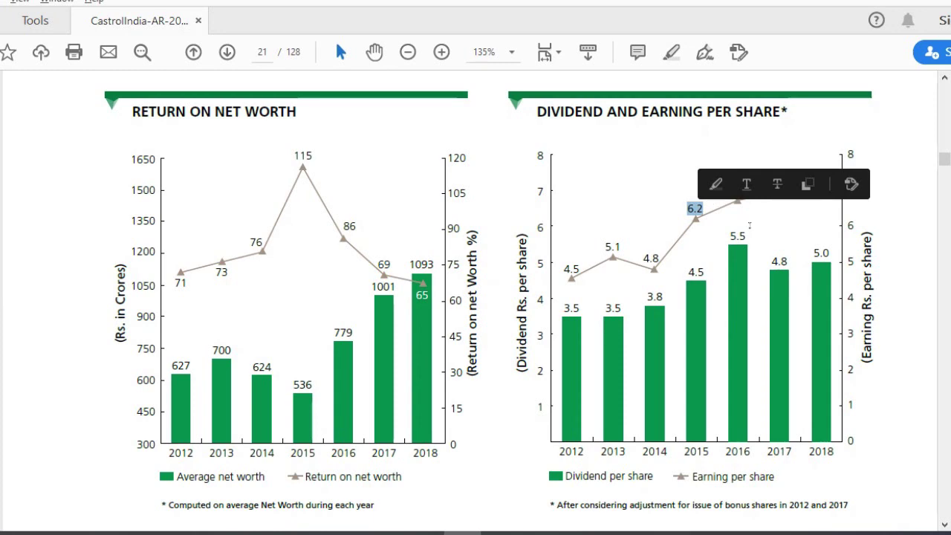
Examine the gross revenue and profit before tax rows in the annual report's multi-year financial table on page 22
left_click(749, 225)
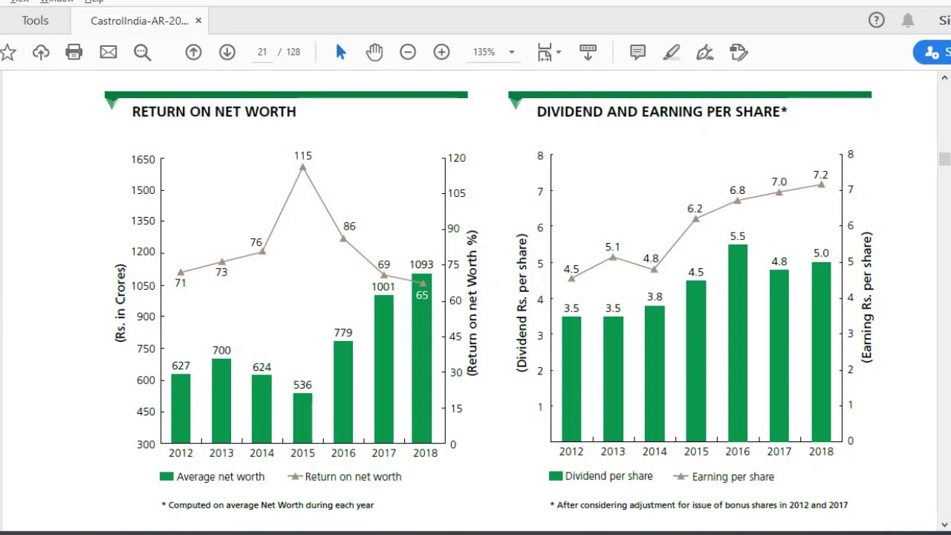
scroll(475, 297, "down", 5)
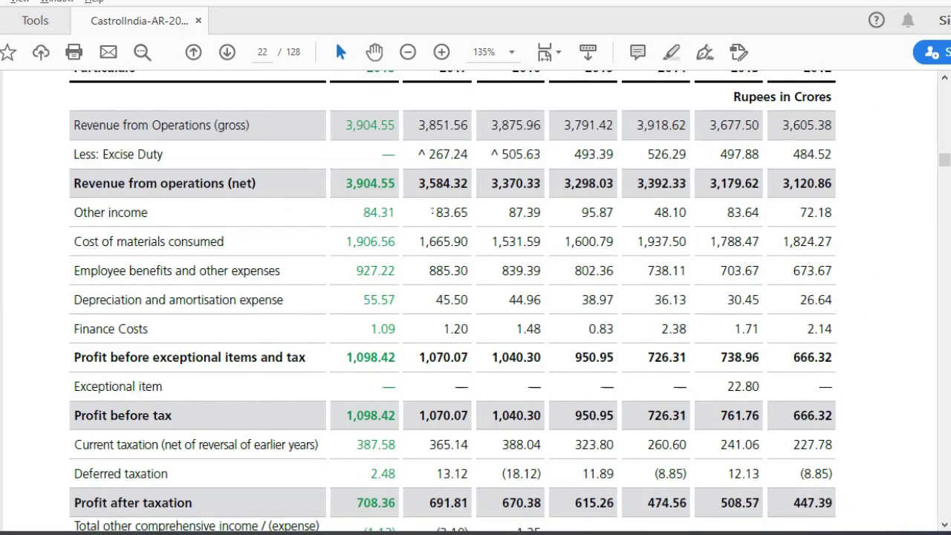
triple_click(172, 124)
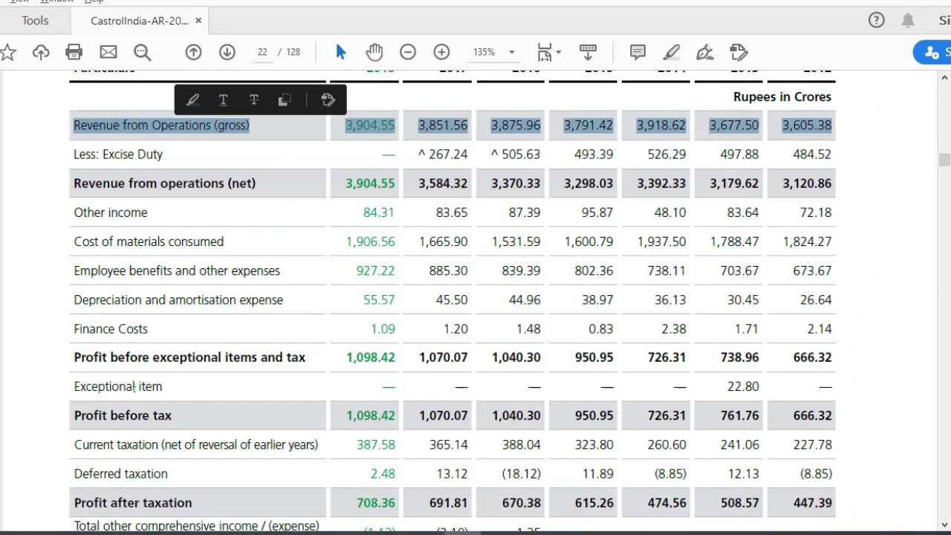
triple_click(138, 415)
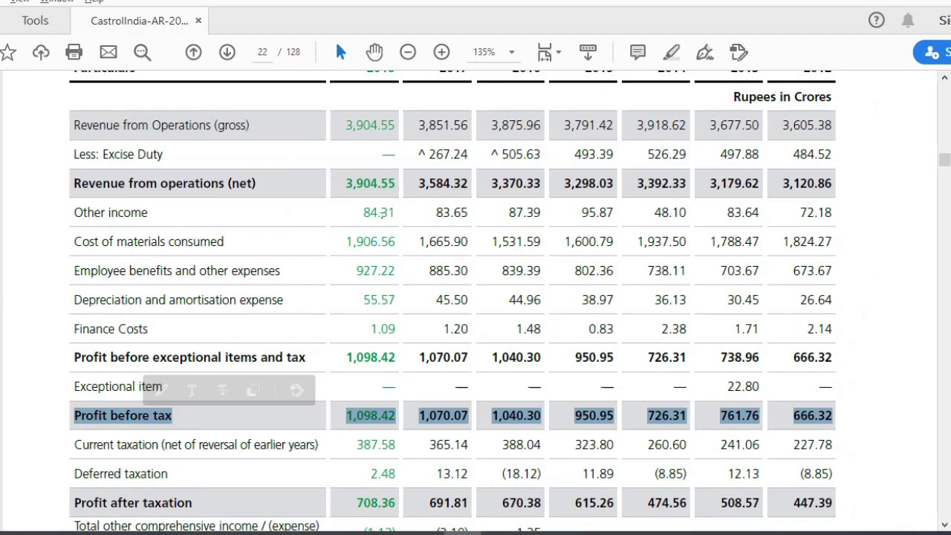
Review the cost of materials consumed across the years and compare the 2018 figure with gross revenue from operations
double_click(195, 241)
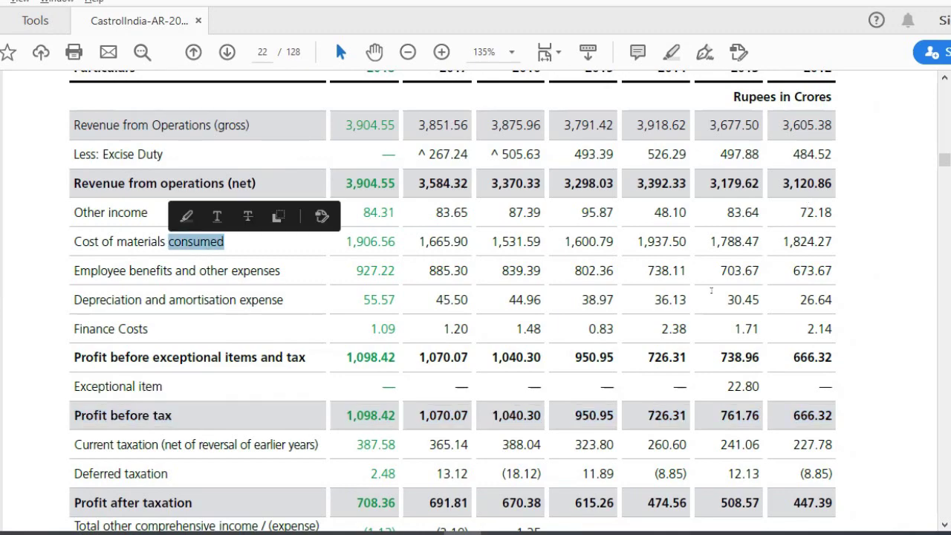
triple_click(804, 242)
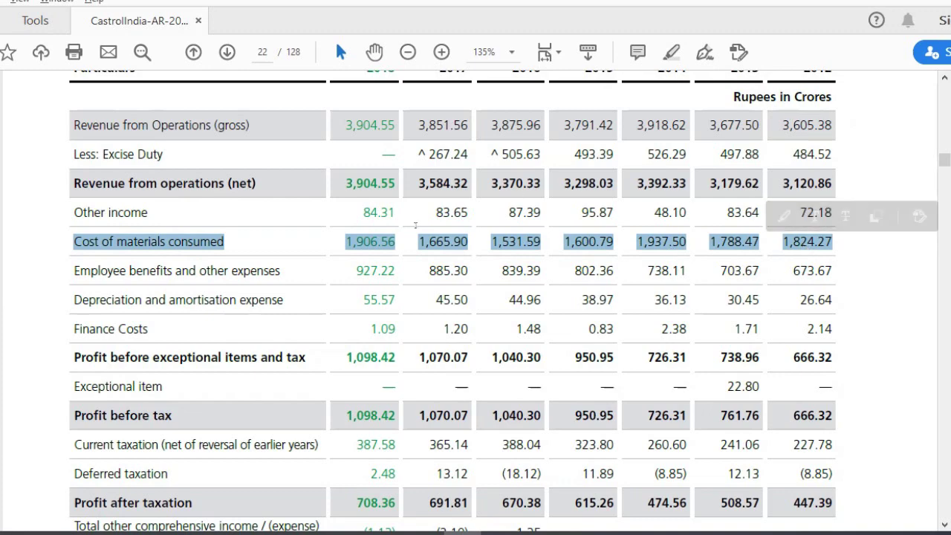
double_click(364, 245)
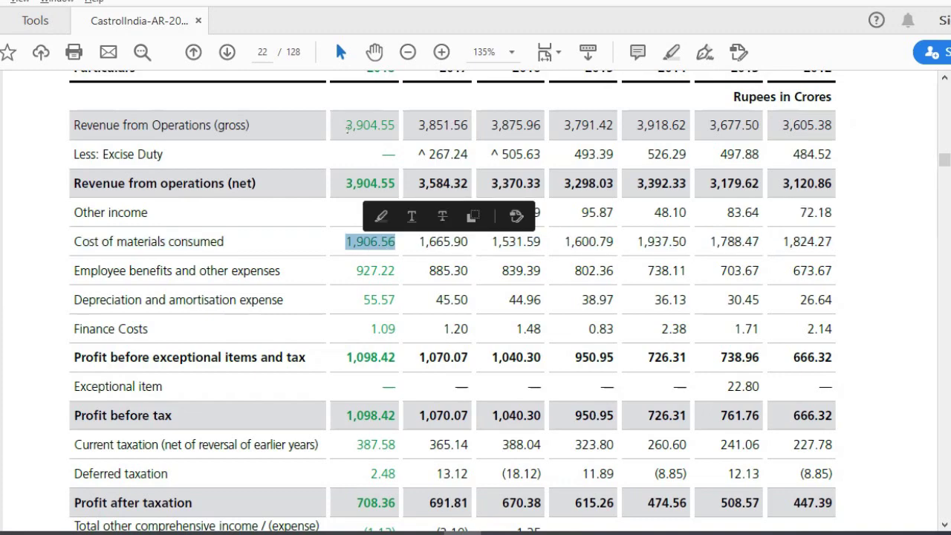
left_click_drag(345, 125, 388, 127)
double_click(367, 251)
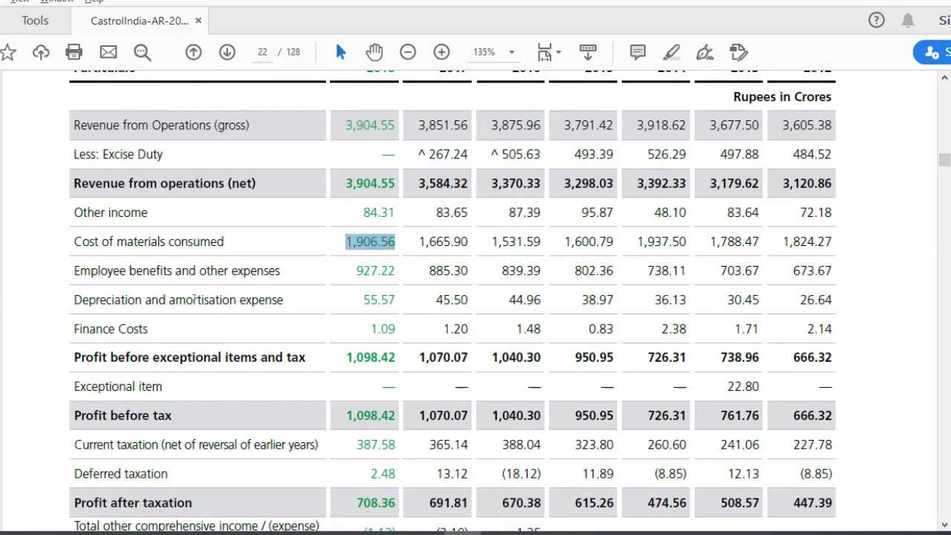
Compare the company's finance costs for 2018 with those for 2012
triple_click(141, 328)
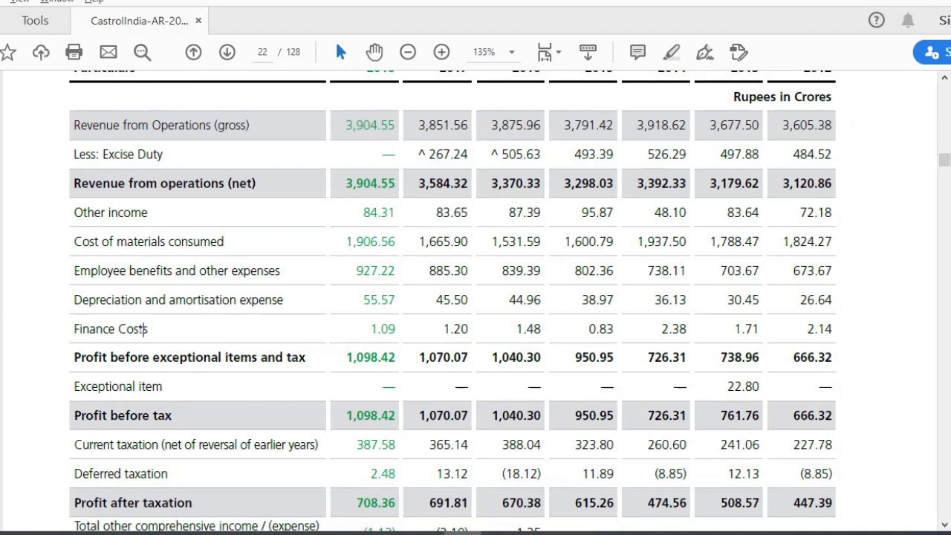
double_click(396, 333)
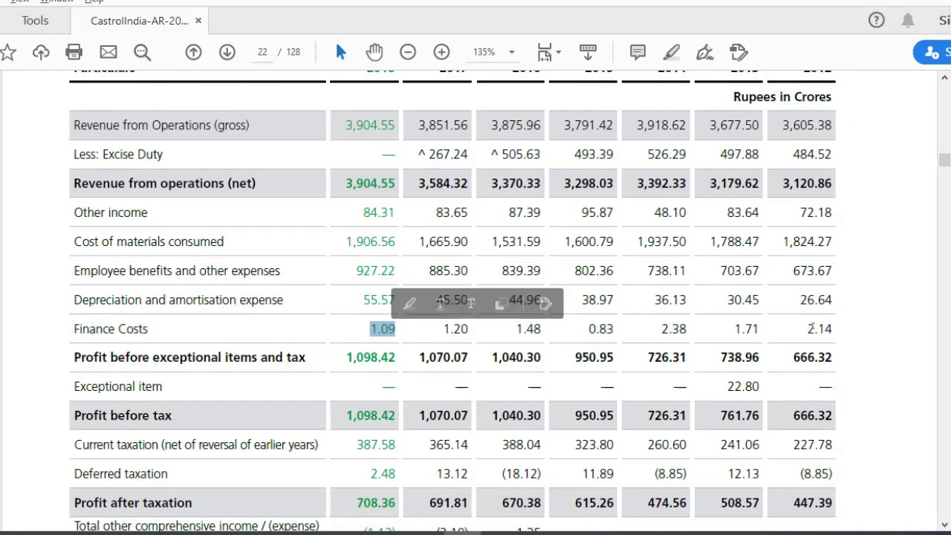
left_click_drag(813, 329, 835, 328)
left_click_drag(368, 329, 397, 332)
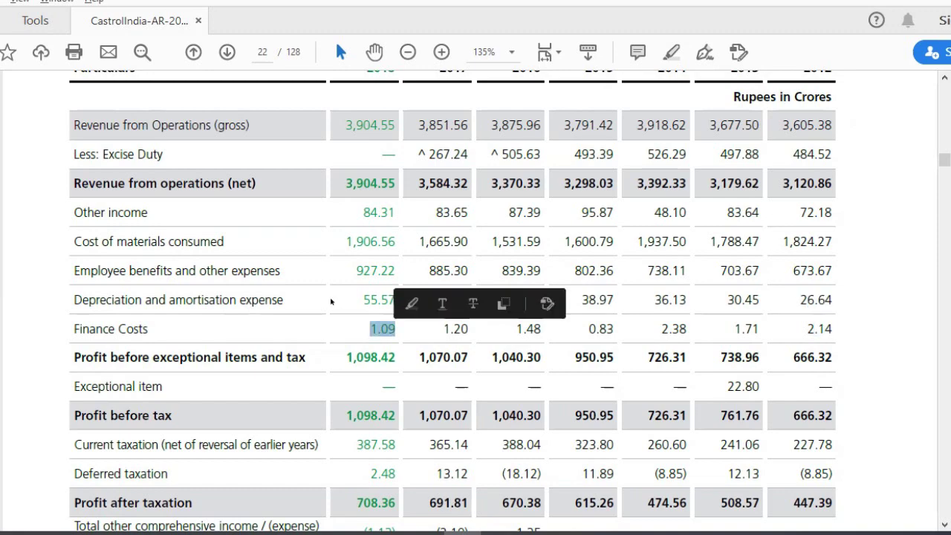
Examine the 2018 depreciation and amortisation expense and the 2018 profit before exceptional items and tax
double_click(261, 300)
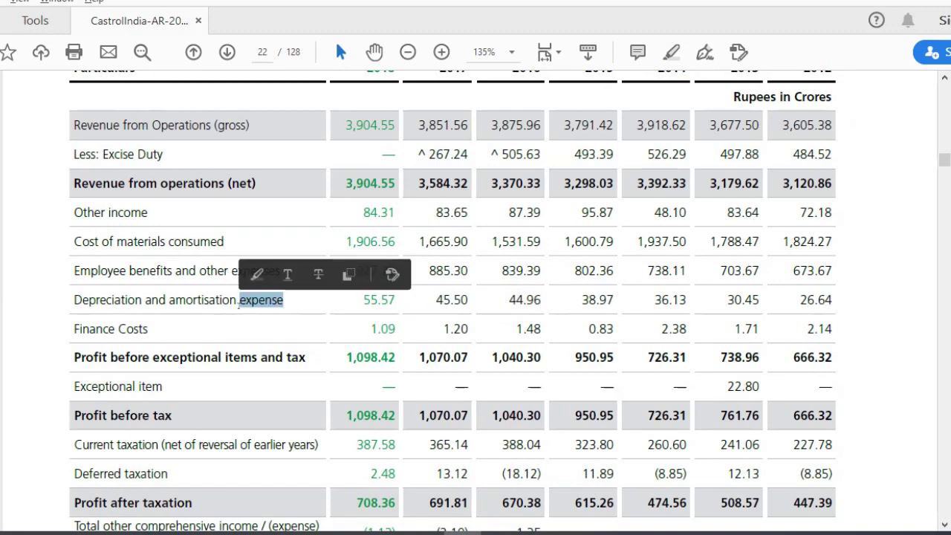
left_click_drag(363, 299, 396, 300)
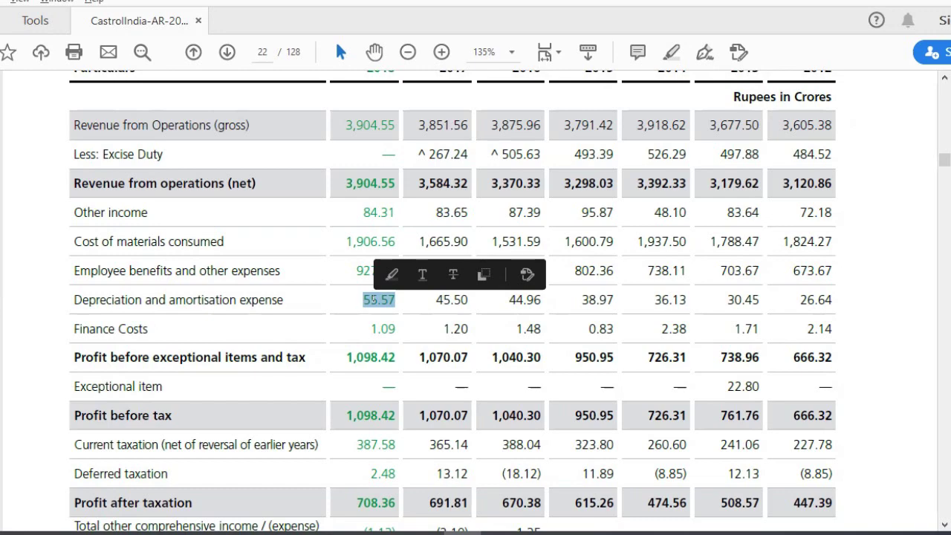
double_click(211, 299)
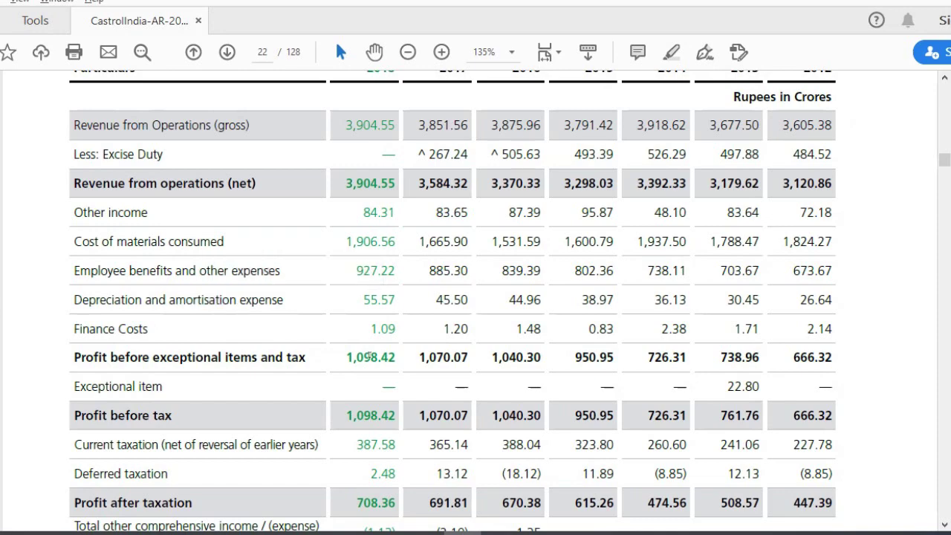
double_click(369, 357)
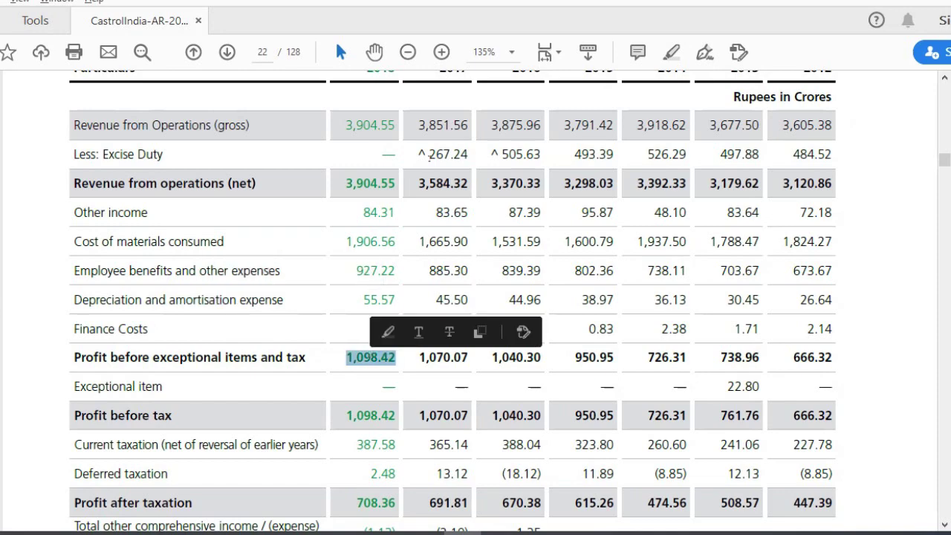
left_click(58, 328)
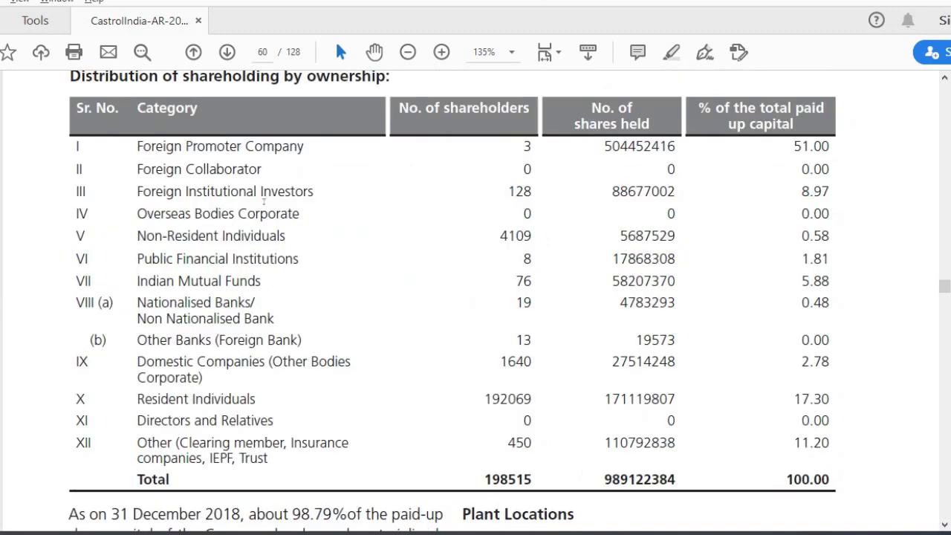
Examine the Foreign Promoter Company's stake in the shareholding by ownership table on page 60
triple_click(199, 147)
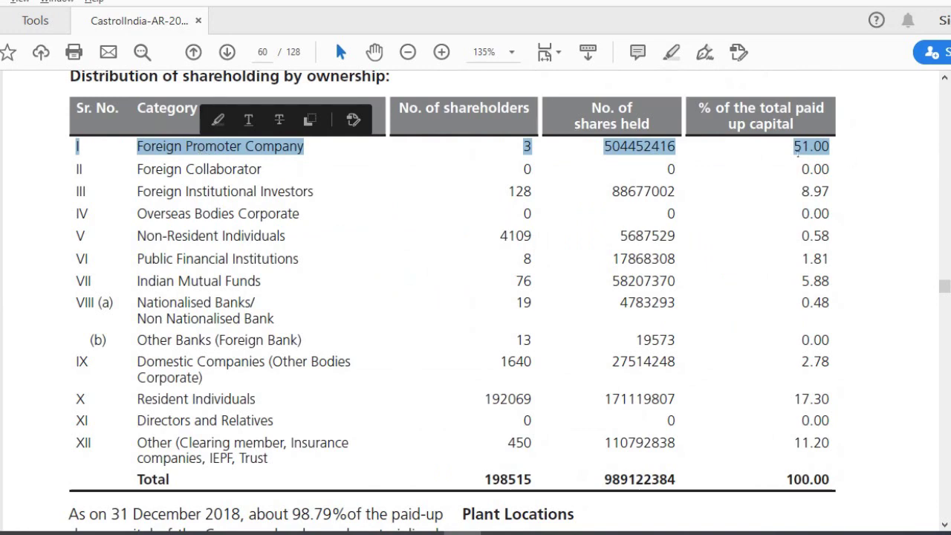
double_click(811, 147)
triple_click(212, 146)
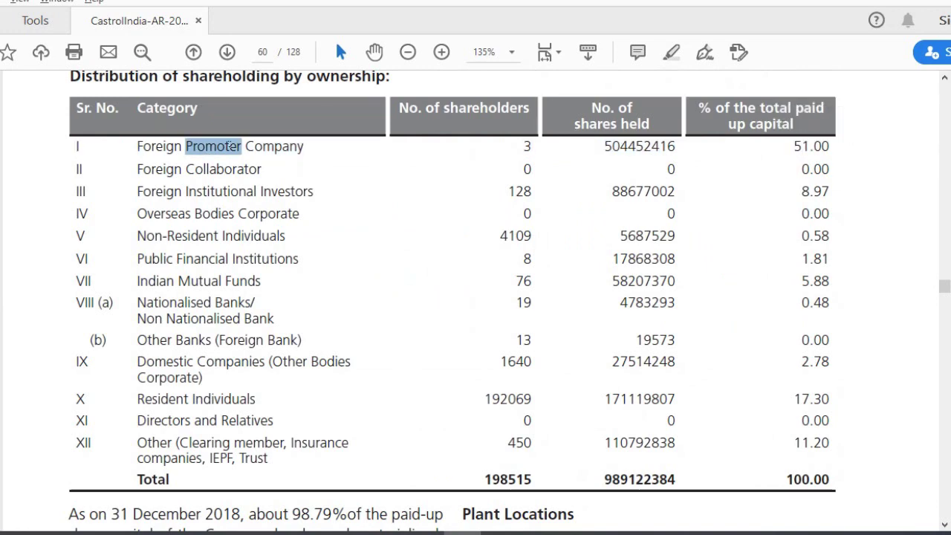
left_click(866, 214)
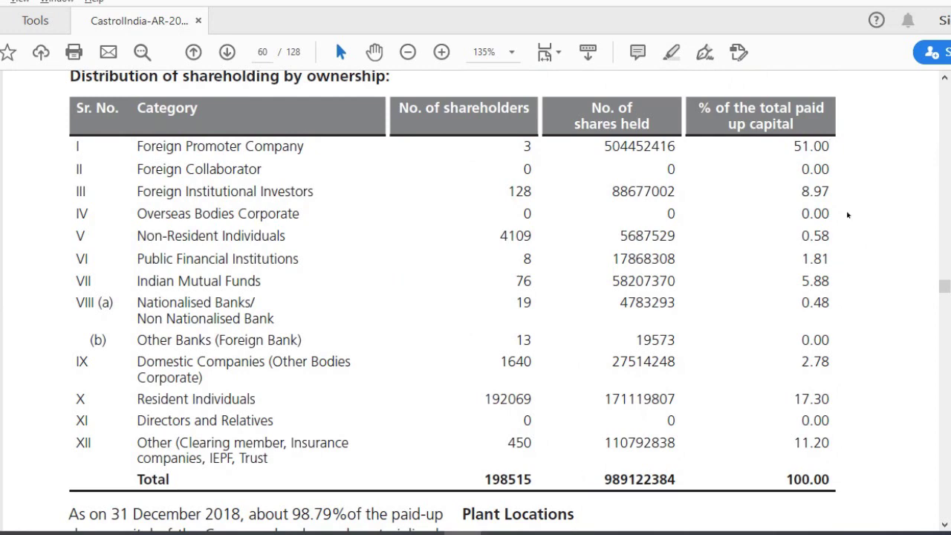
triple_click(225, 147)
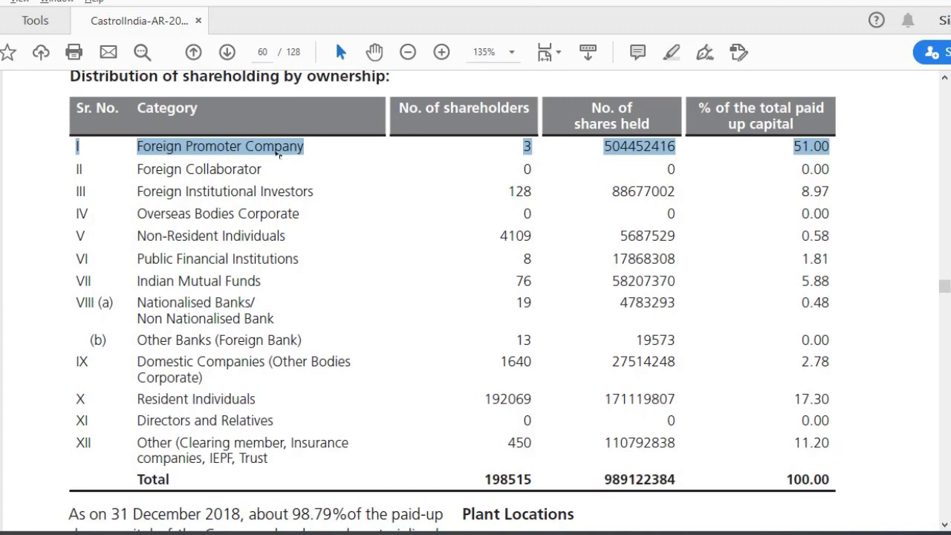
double_click(242, 150)
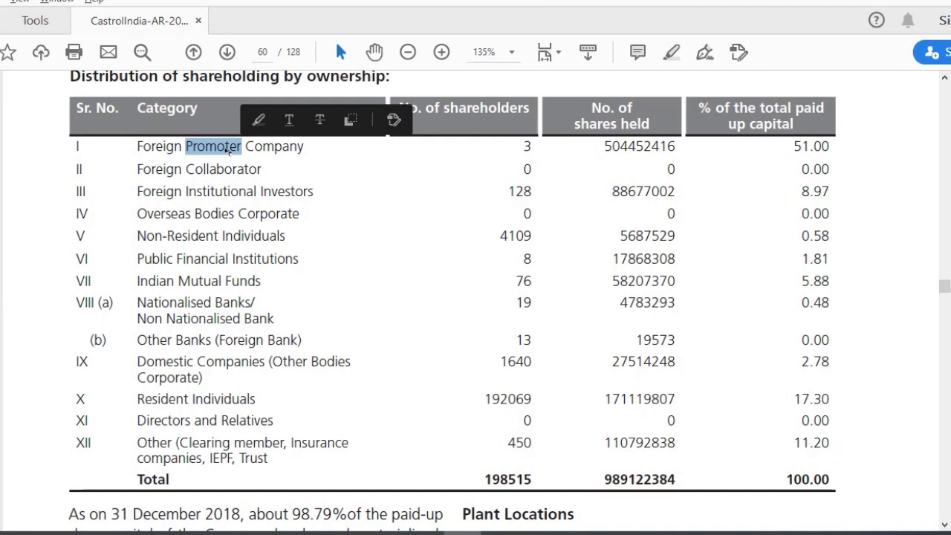
triple_click(239, 149)
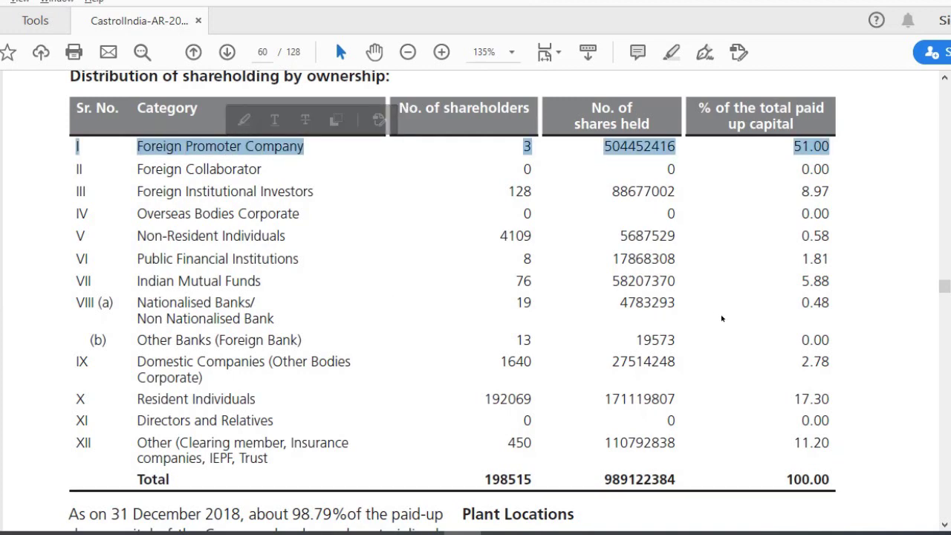
Review the holdings of foreign institutional investors, overseas bodies, Indian mutual funds, domestic companies and resident individuals in the ownership table
triple_click(254, 215)
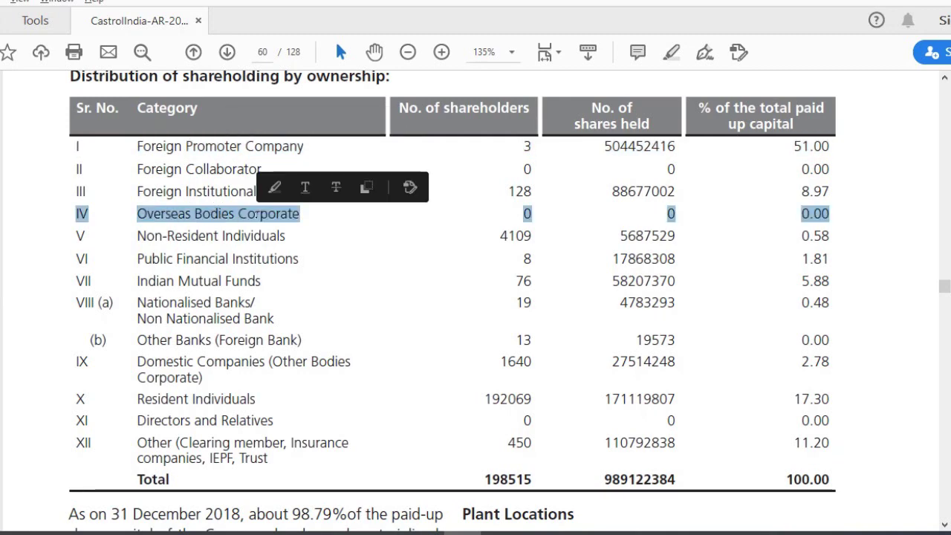
triple_click(209, 194)
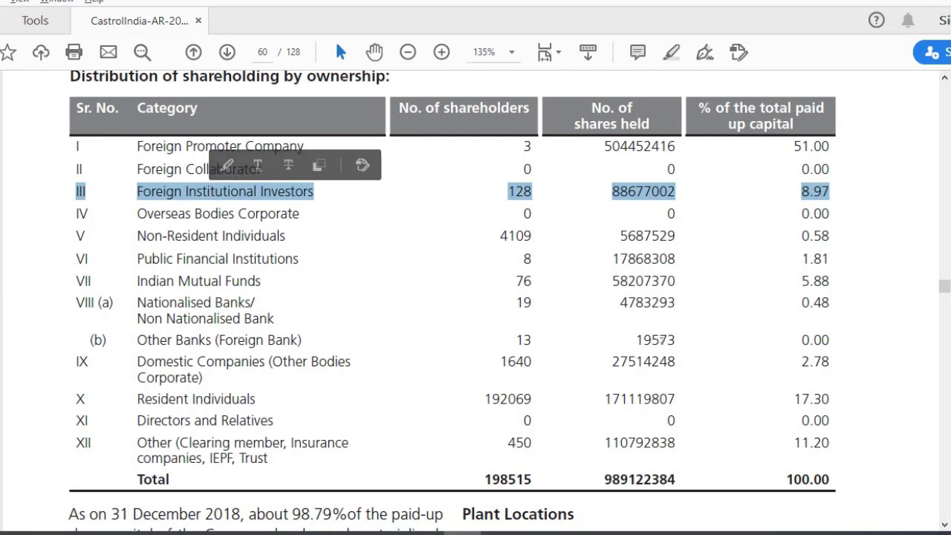
triple_click(189, 281)
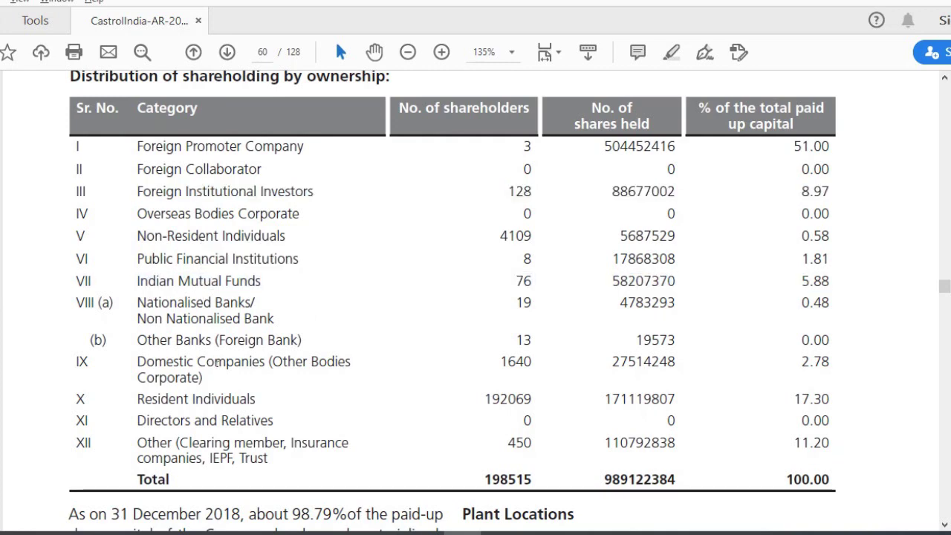
triple_click(339, 369)
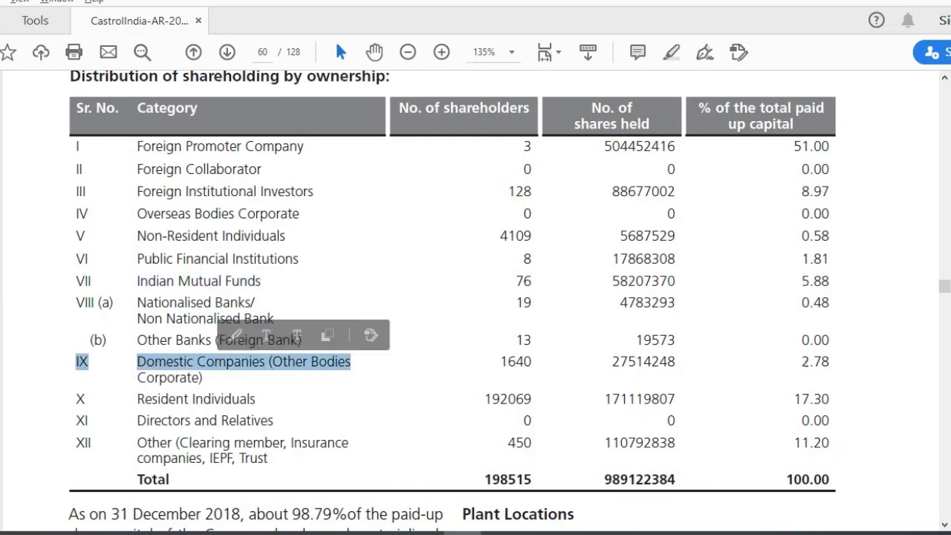
left_click_drag(829, 363, 808, 362)
triple_click(226, 399)
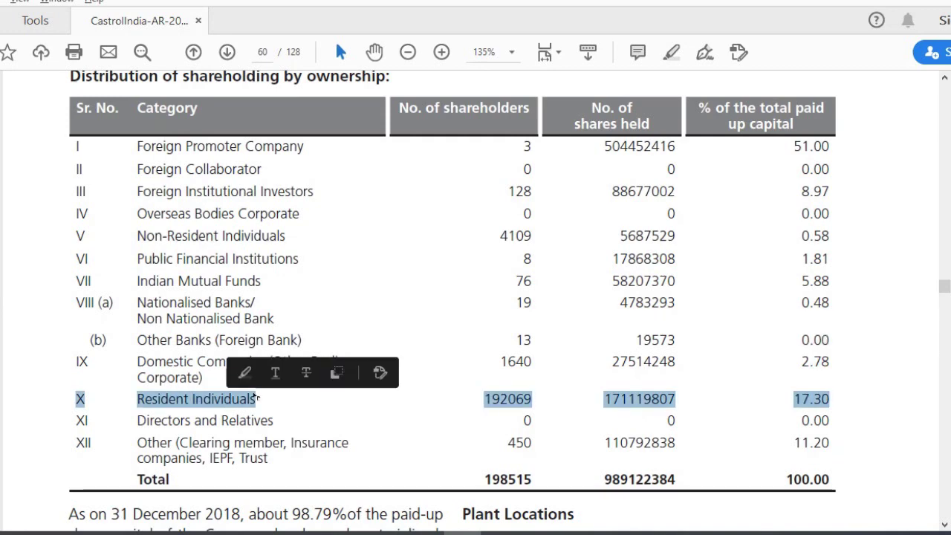
left_click(491, 283)
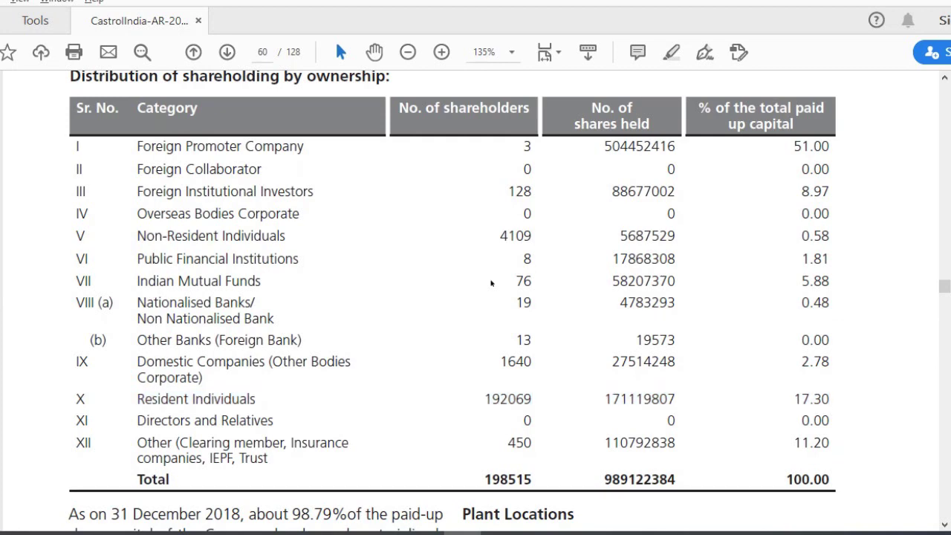
Switch to the Castrol India spreadsheet in LibreOffice Calc and review the total shares, current price and market cap on the Summary sheet
key("alt+Tab")
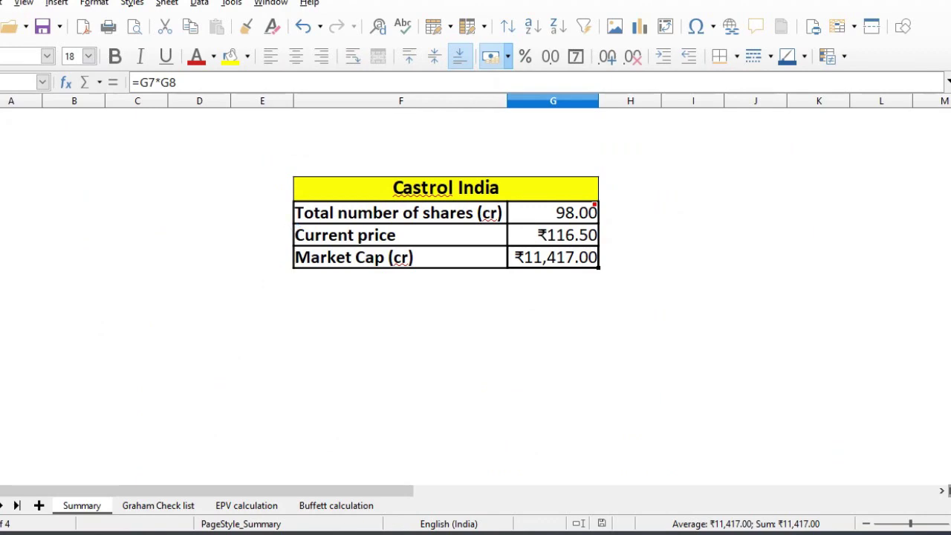
left_click(2, 188)
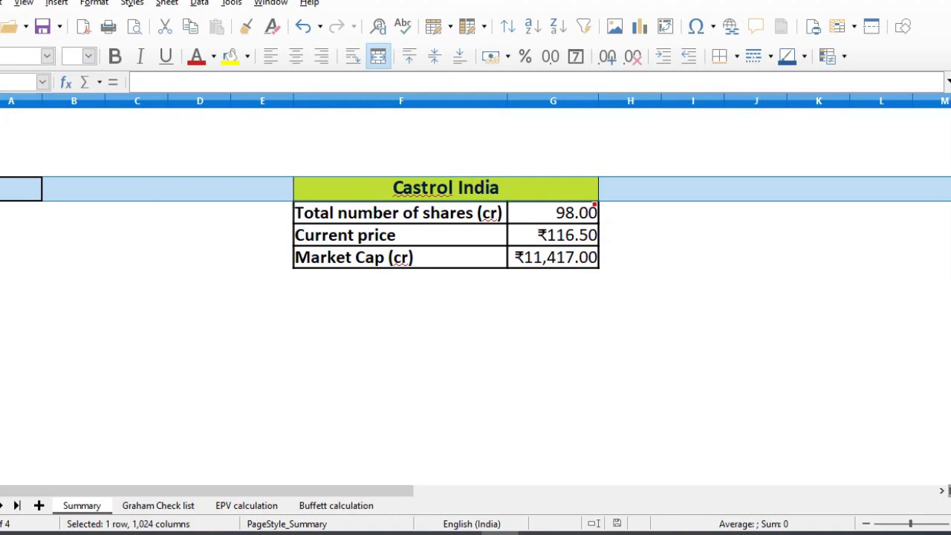
left_click(1, 213)
left_click(2, 235)
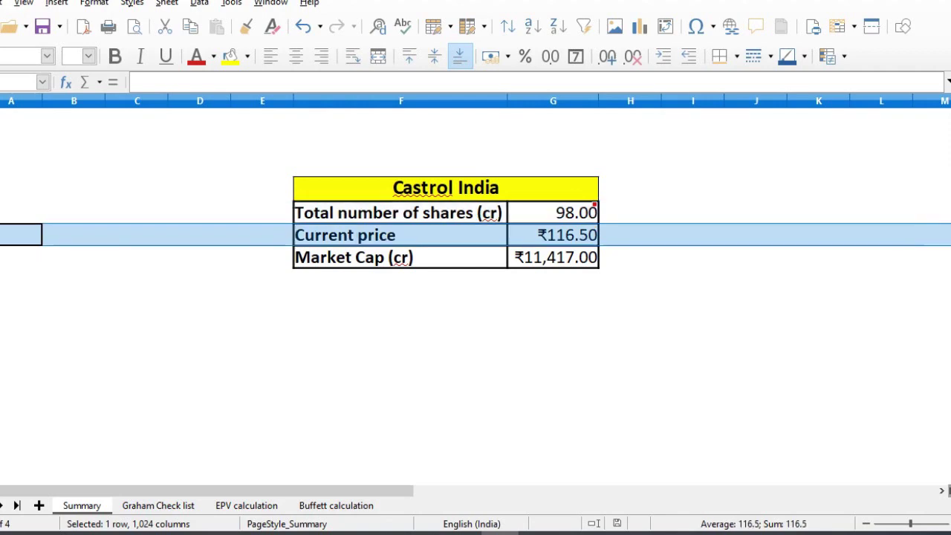
left_click(2, 257)
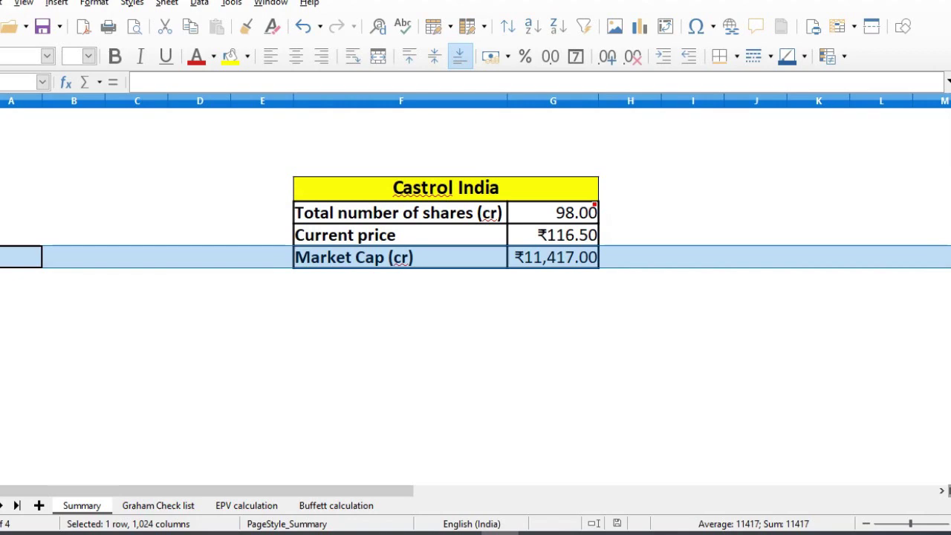
Open the Graham Check list sheet and review Method 1's current price, fixed and current assets, and liabilities
left_click(176, 510)
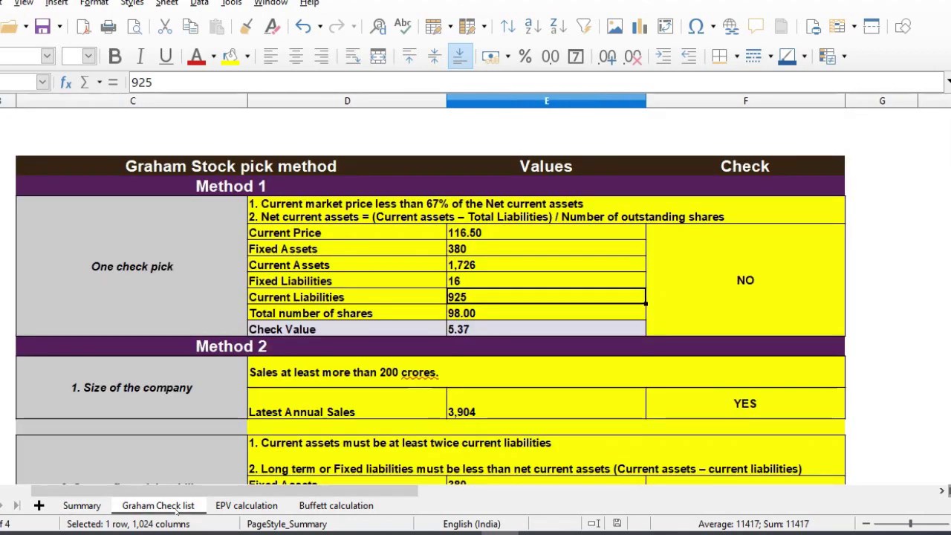
left_click(493, 236)
left_click(466, 251)
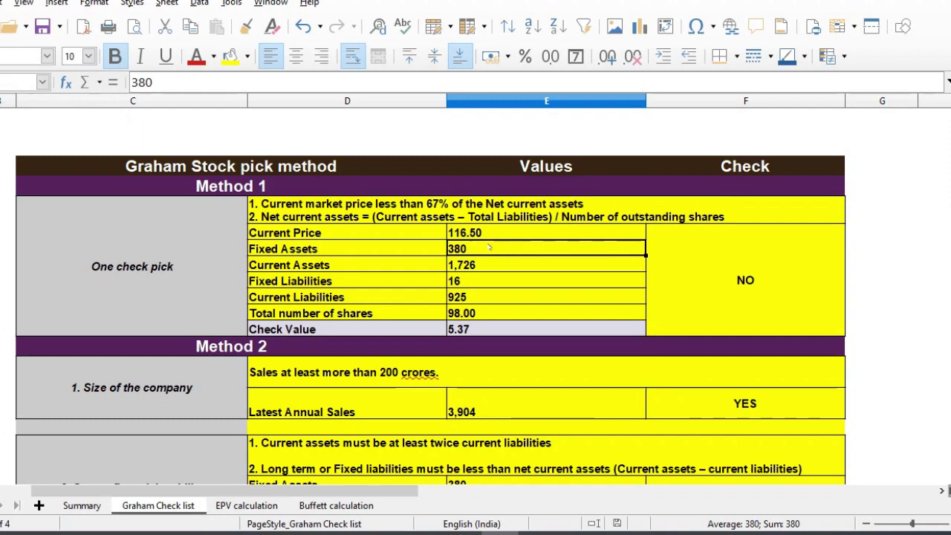
left_click_drag(472, 251, 469, 297)
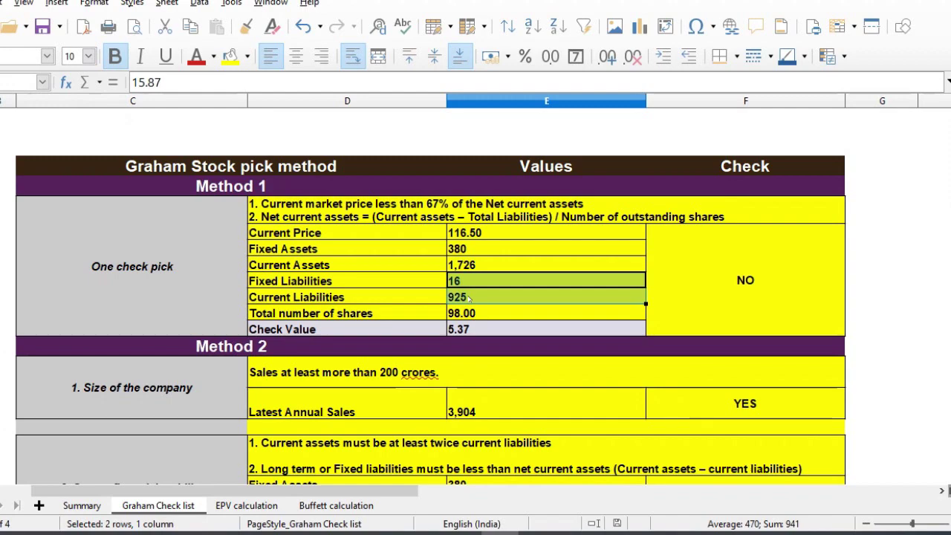
Review Method 1's fixed and current liabilities and its check value against the current price criterion
left_click_drag(464, 249, 464, 297)
left_click(465, 280)
left_click(470, 331)
key("Down")
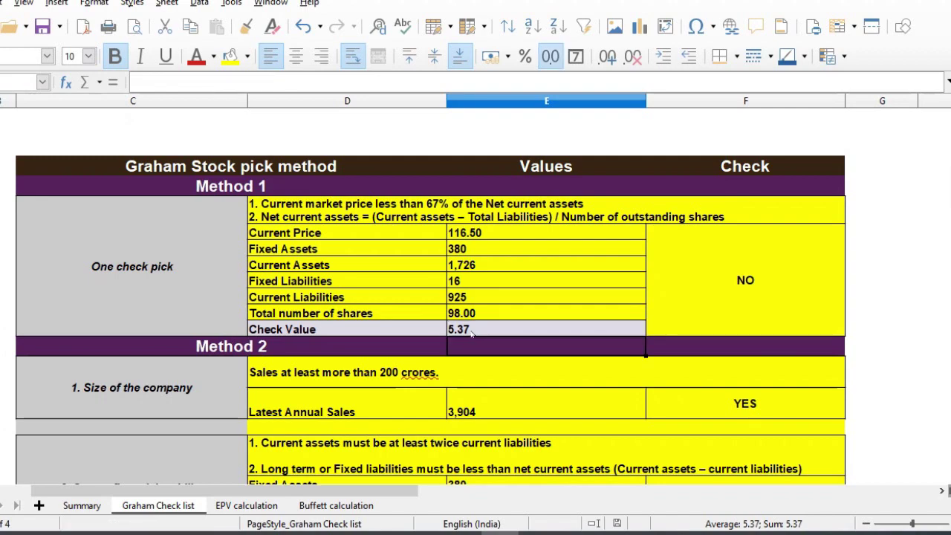
Check the latest annual sales against Method 2's company size criterion of more than 200 crores
key("Down")
key("Down")
key("Down")
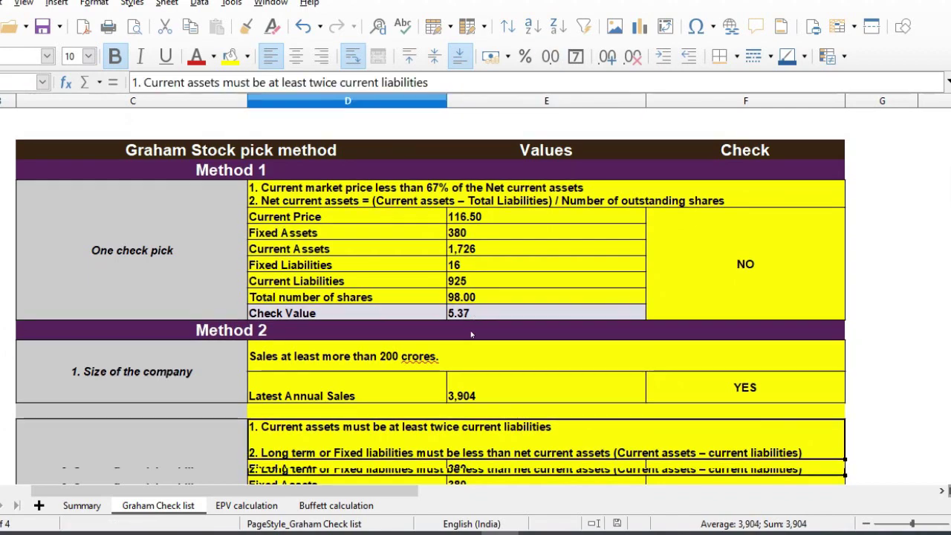
key("Up")
key("Up")
key("Down")
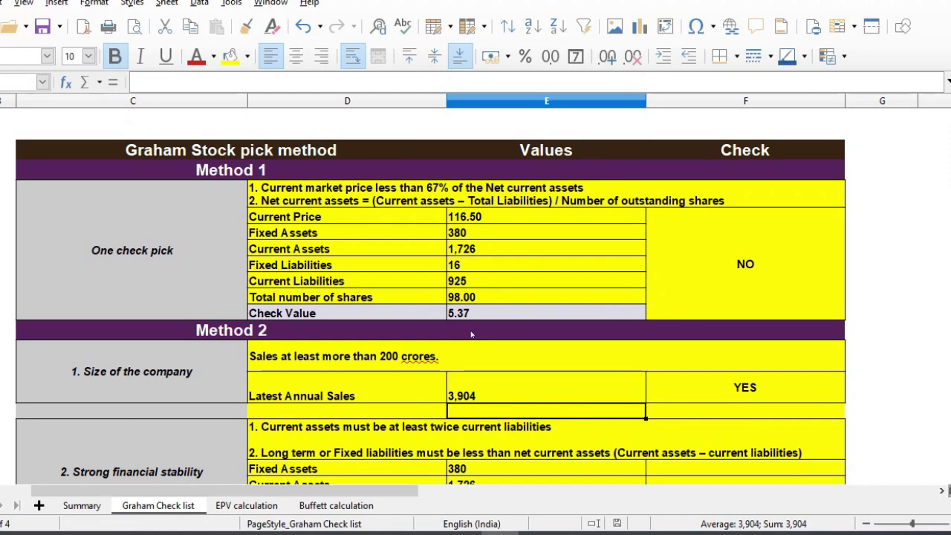
Examine the strong financial stability section, comparing current assets with twice the current liabilities and checking the first result's formula
key("Down")
key("Down")
key("Down")
key("Down")
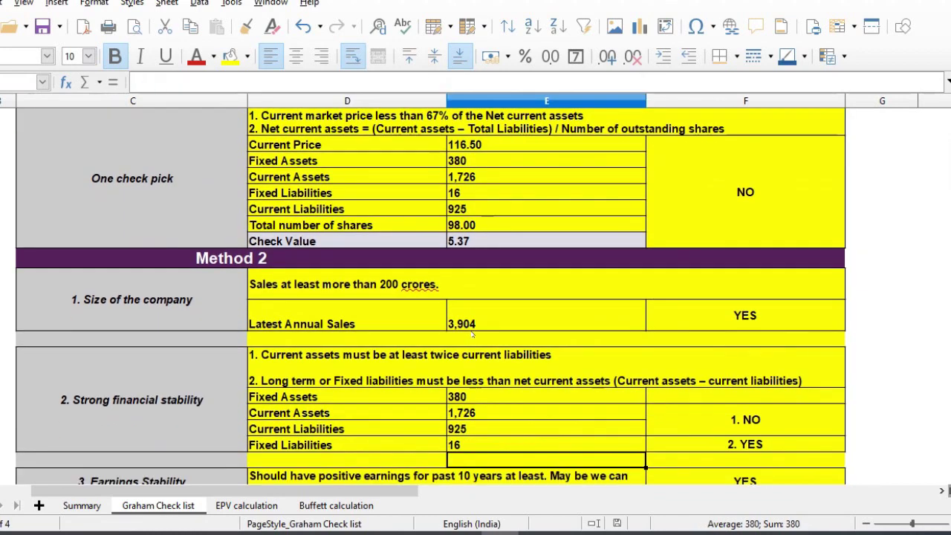
key("Right")
key("Left")
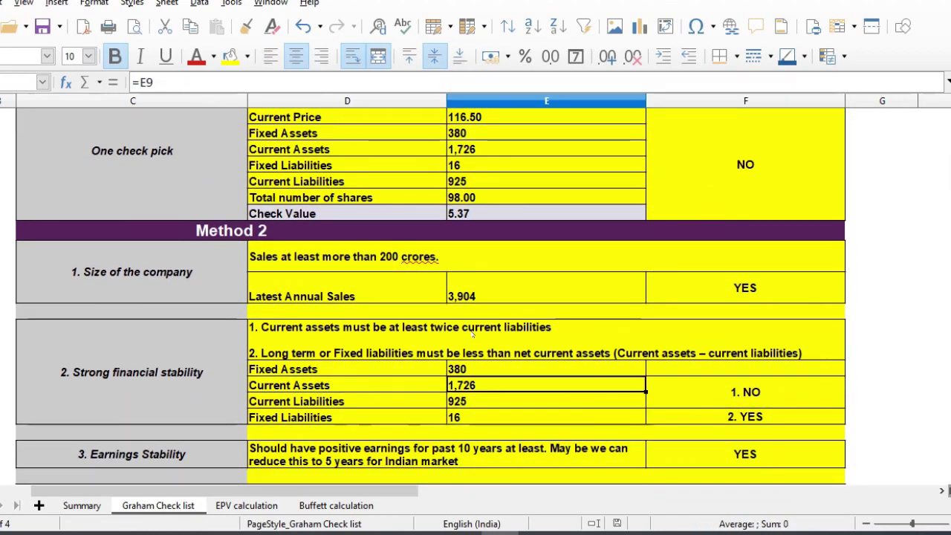
key("Up")
key("Down")
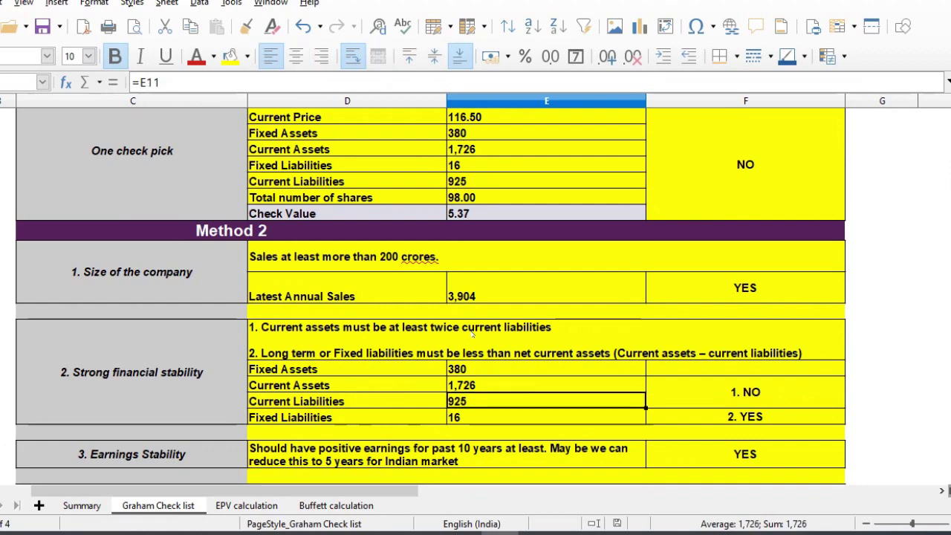
key("Up")
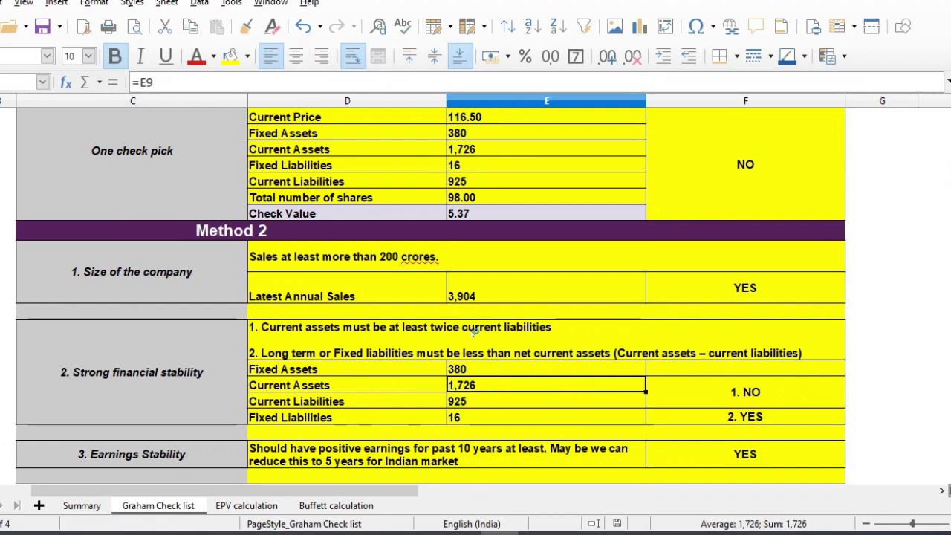
key("Down")
key("Right")
key("Left")
key("Right")
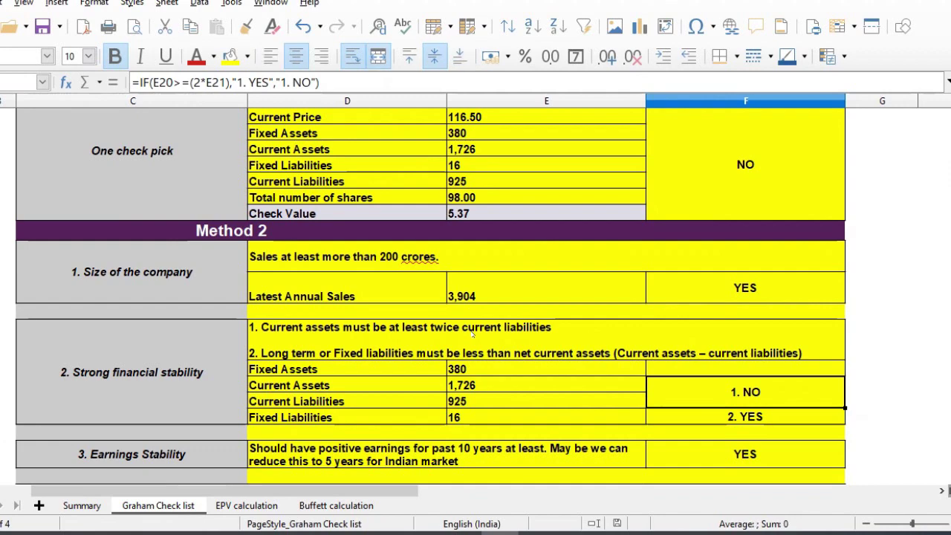
Compare fixed liabilities with net current assets for the second strong financial stability criterion
key("Left")
key("Up")
key("Right")
key("Left")
key("shift+Down")
key("Down")
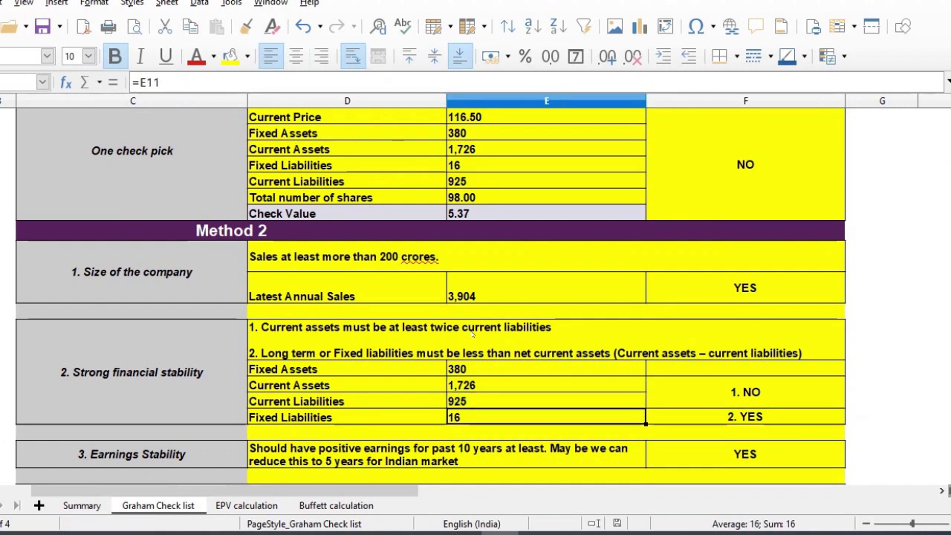
key("Up")
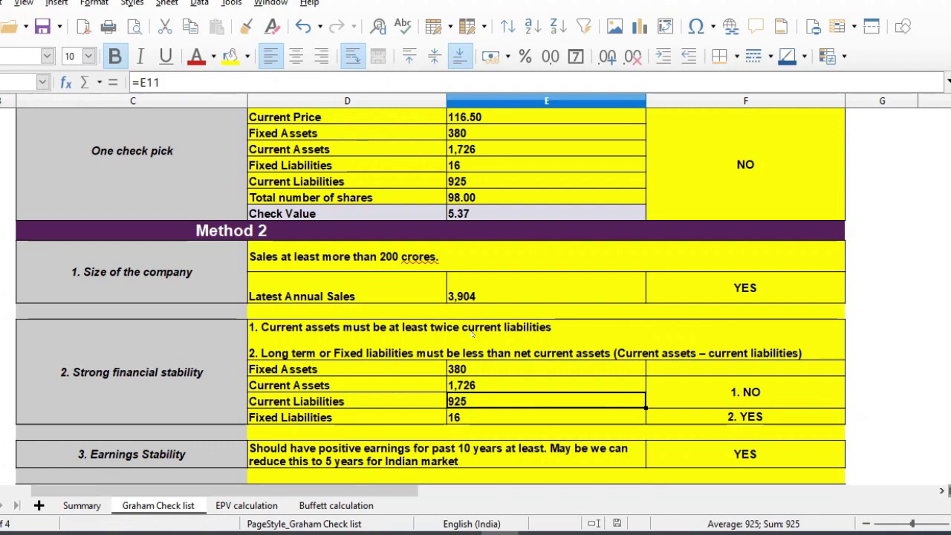
key("Down")
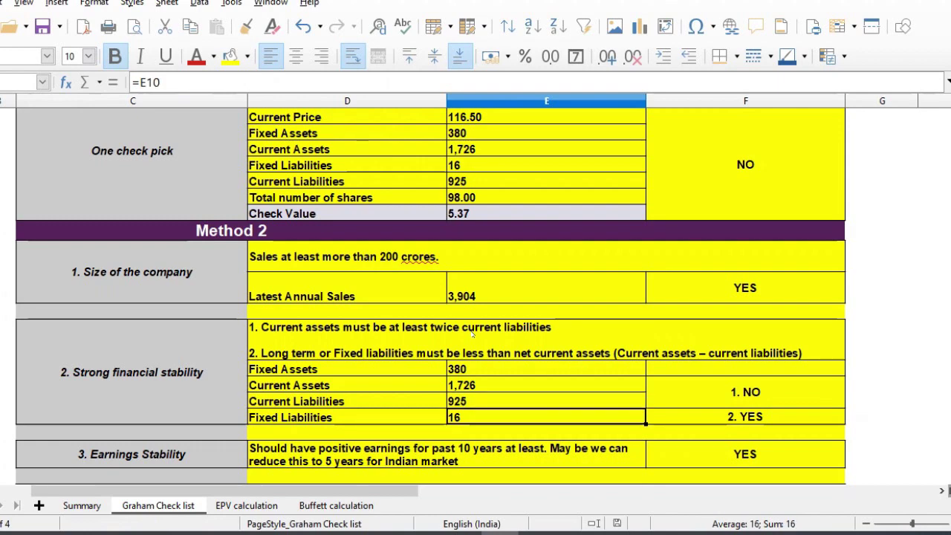
key("Right")
key("Up")
key("Left")
key("Left")
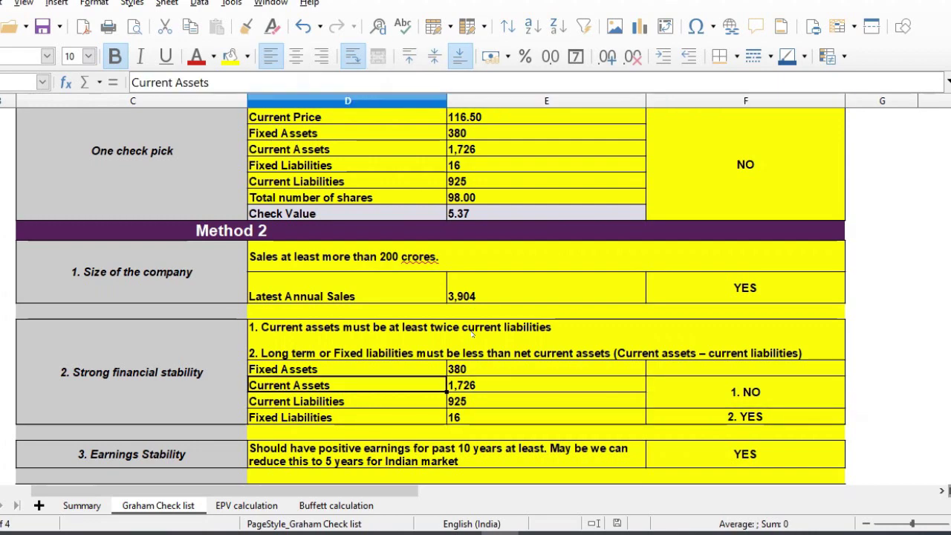
Review the earnings stability and dividend record criteria and their check results
key("Right")
key("Down")
key("Down")
key("Down")
key("Down")
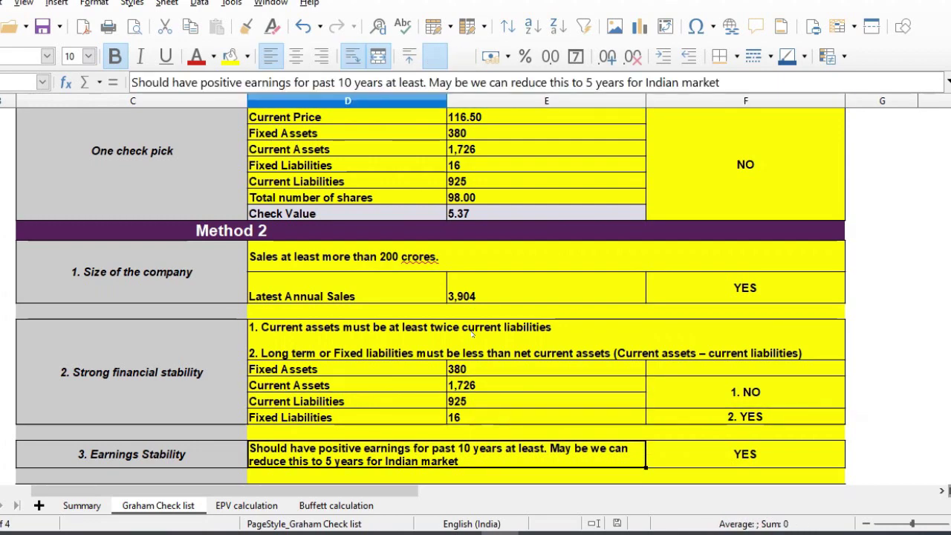
key("Down")
key("Down")
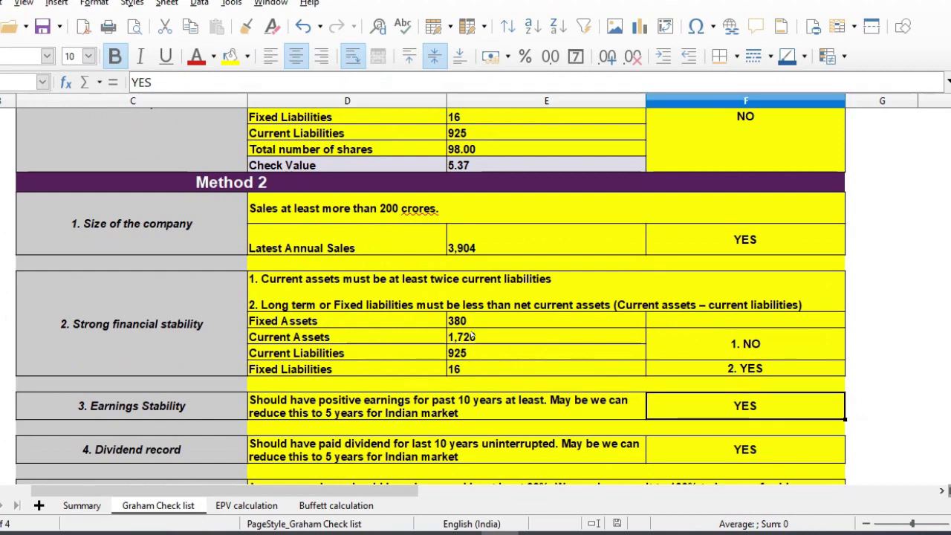
key("Down")
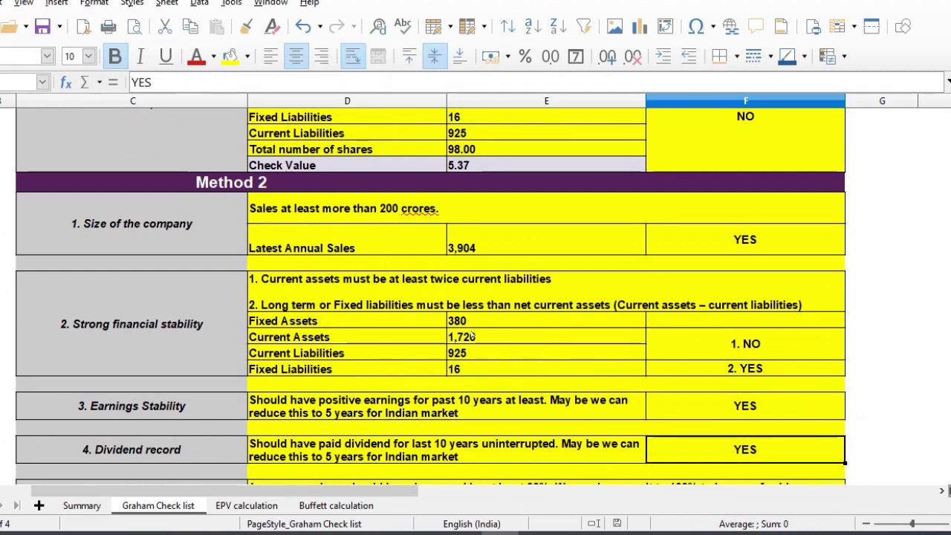
Examine the earnings growth section's current earnings, earnings before 10 years and check value, including their formulas
key("Down")
key("Down")
key("Down")
key("Down")
key("Down")
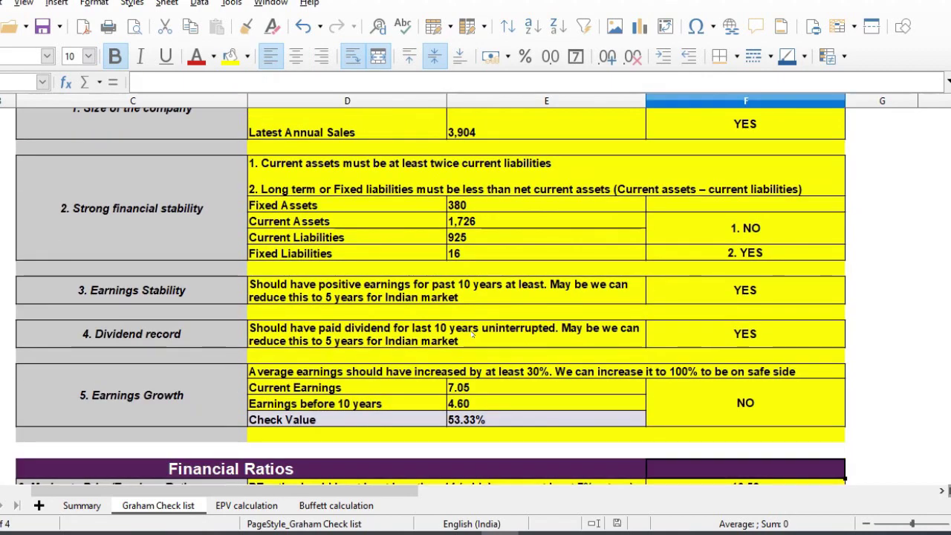
key("Up")
key("Up")
key("Left")
key("Left")
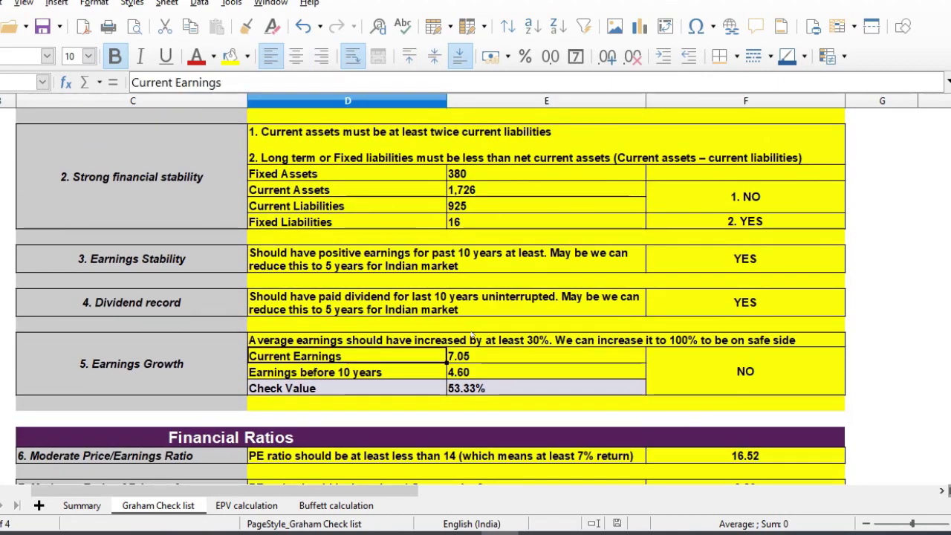
key("Right")
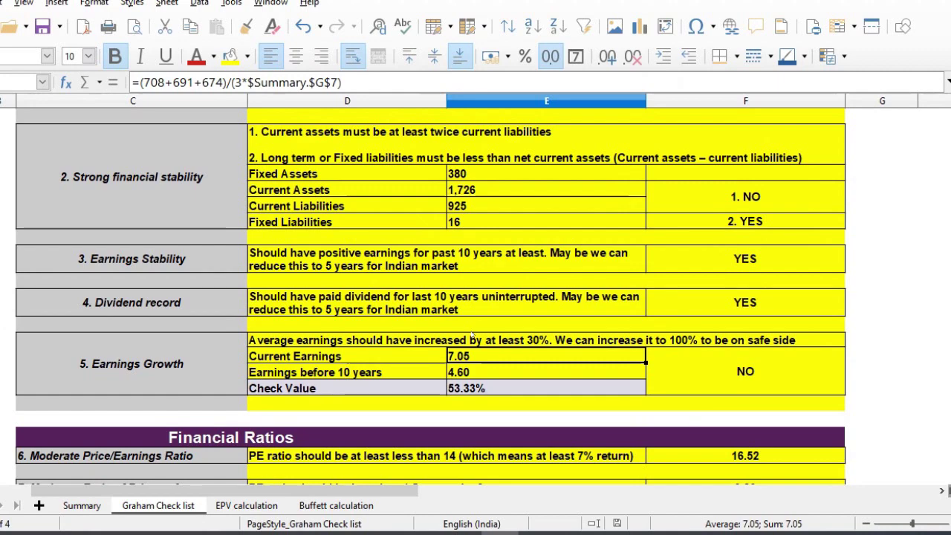
key("Down")
key("Down")
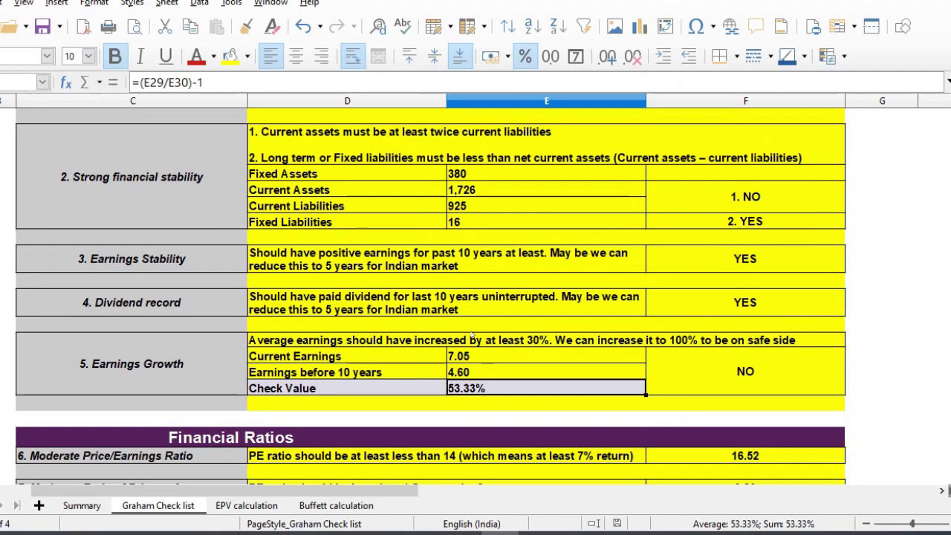
Check the price/earnings ratio in the Financial Ratios section against its criterion of less than 14
key("Down")
key("Down")
key("Down")
key("Down")
key("Down")
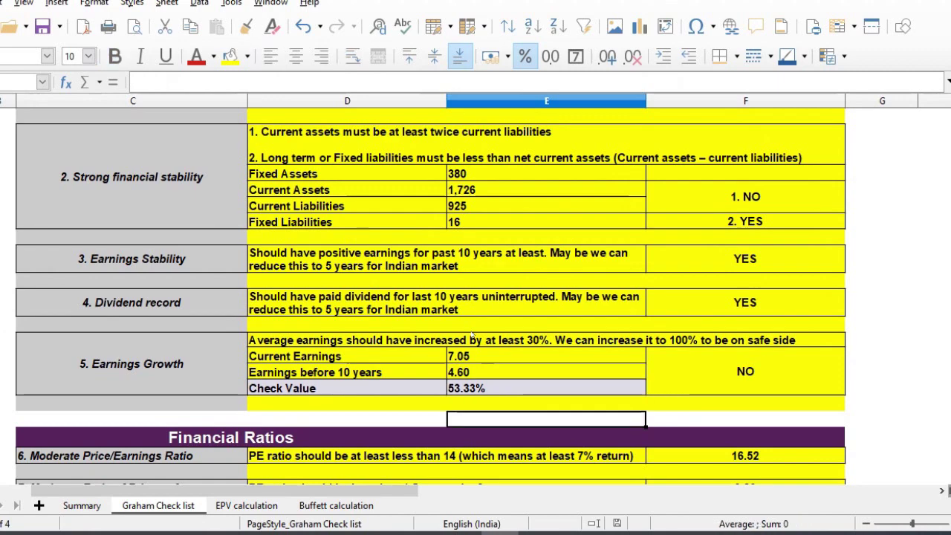
key("Down")
key("Up")
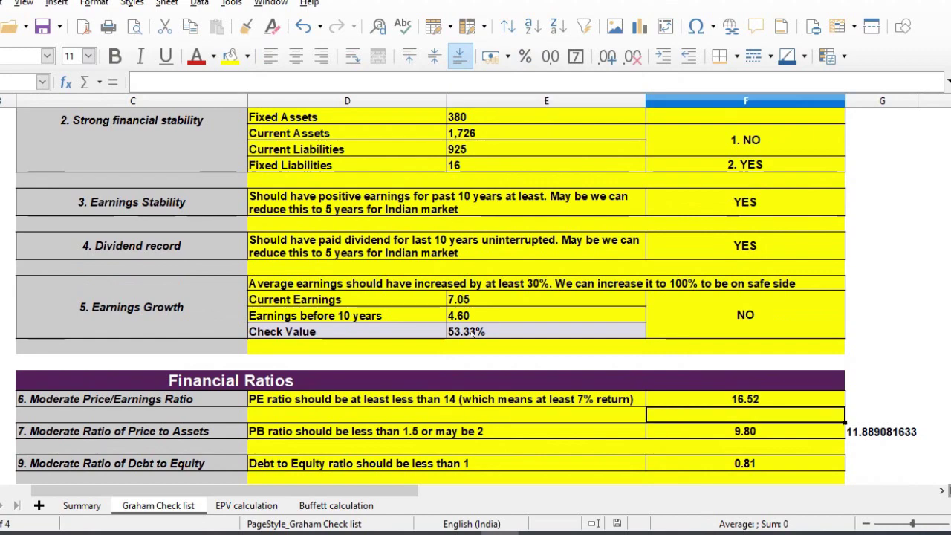
key("Right")
key("Up")
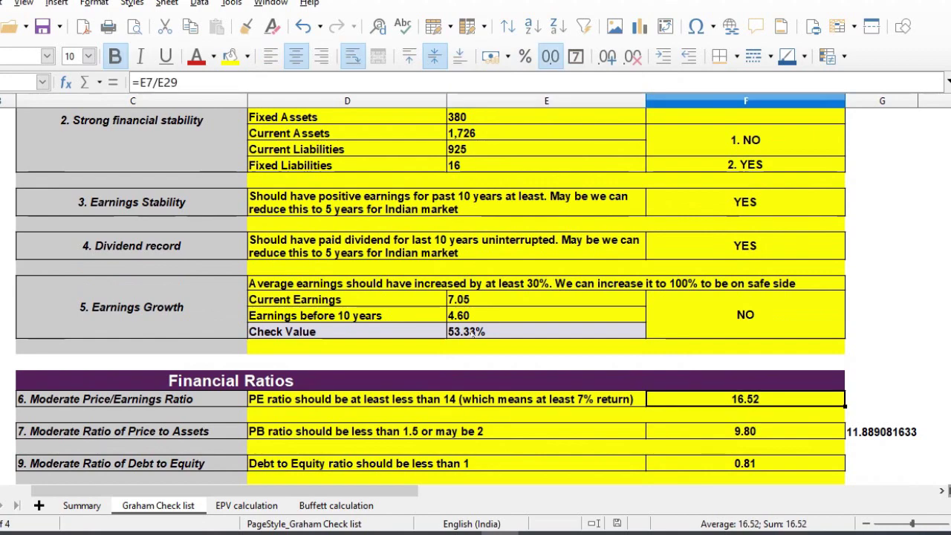
key("Left")
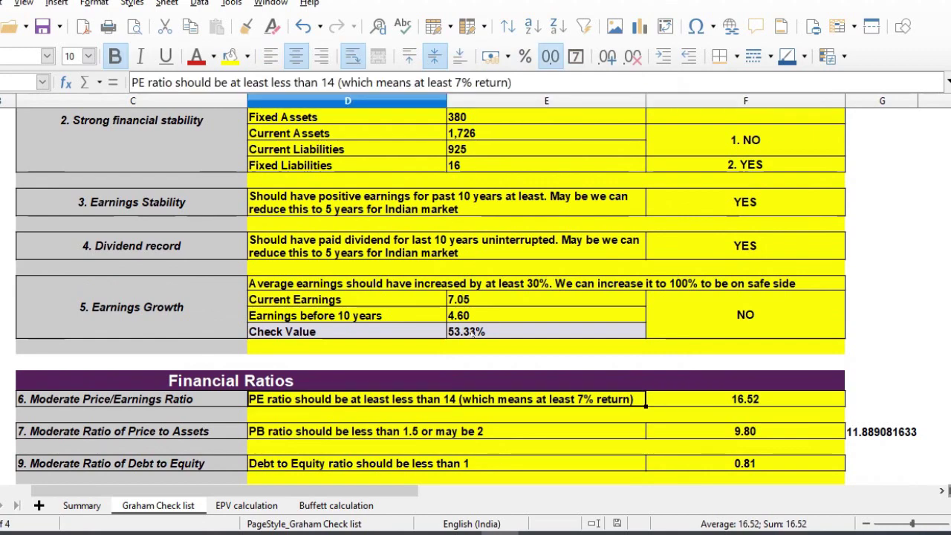
Review the price-to-book ratio criterion and select the PE and PB ratio rows together for comparison
key("Down")
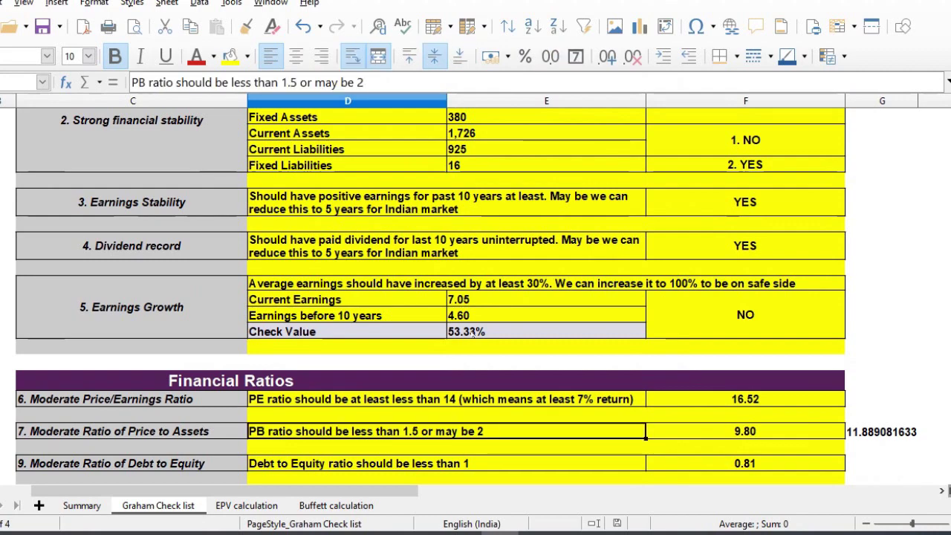
key("Up")
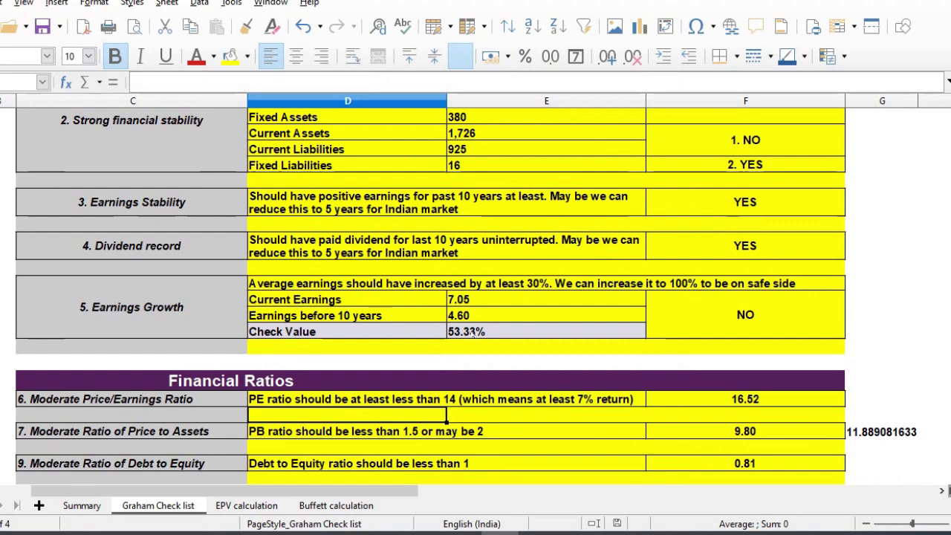
key("shift+Up")
key("shift+Down")
key("shift+Right")
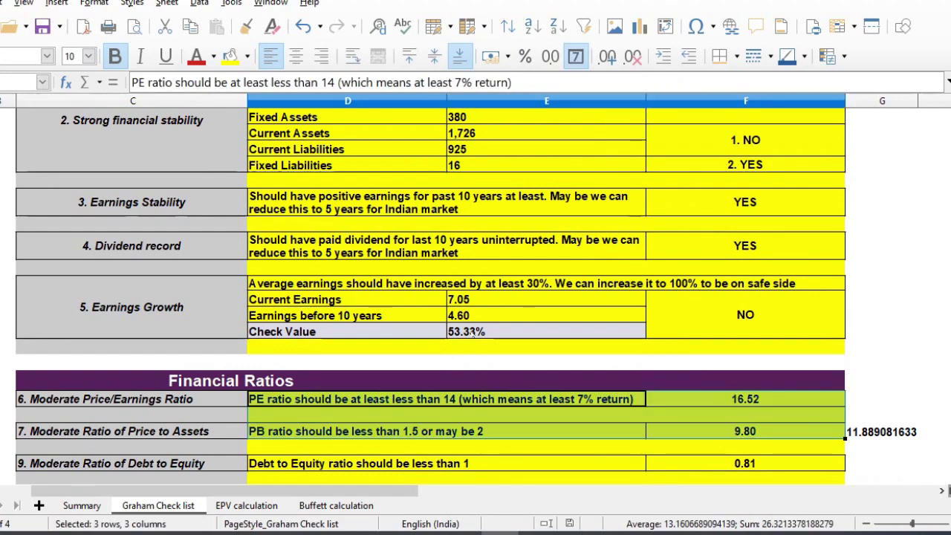
key("Down")
key("Down")
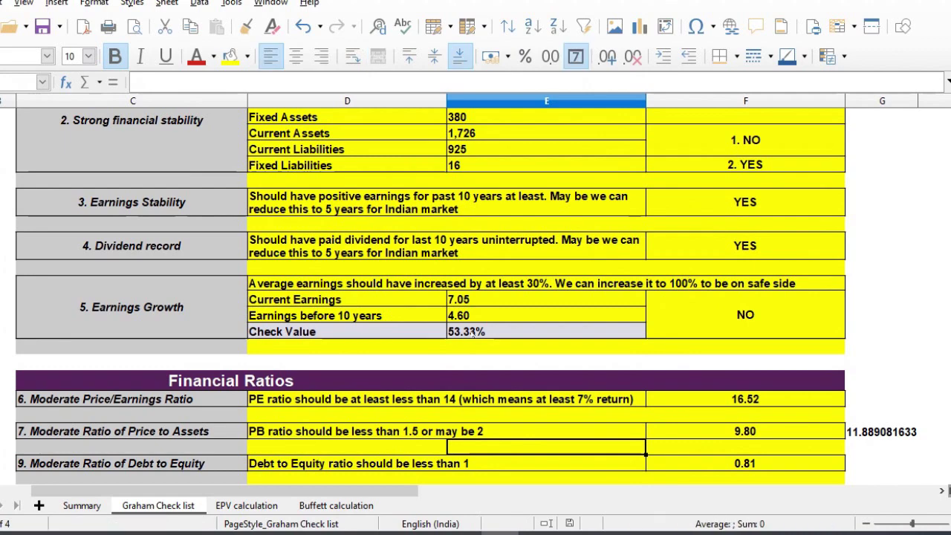
Examine the debt to equity ratio and its formula against the criterion of less than 1
key("Down")
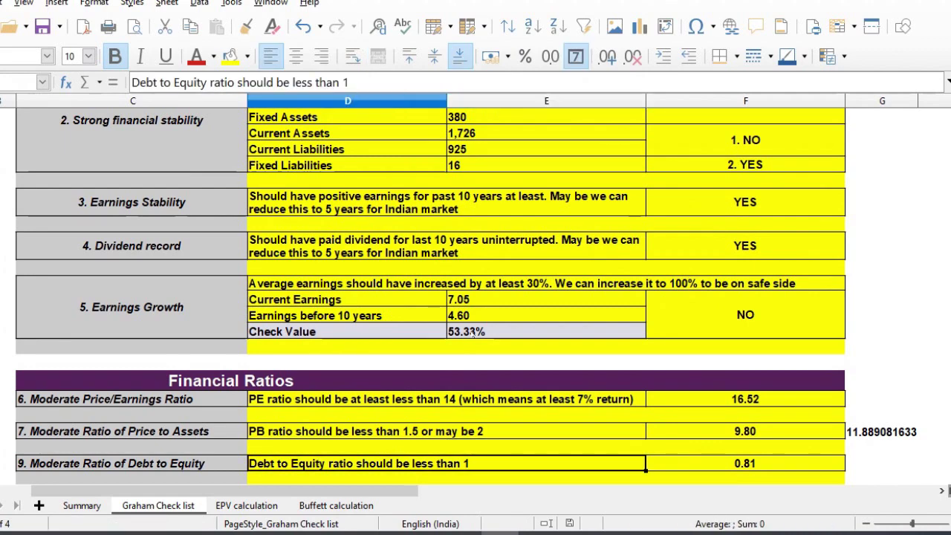
key("Down")
key("Down")
key("Up")
key("Right")
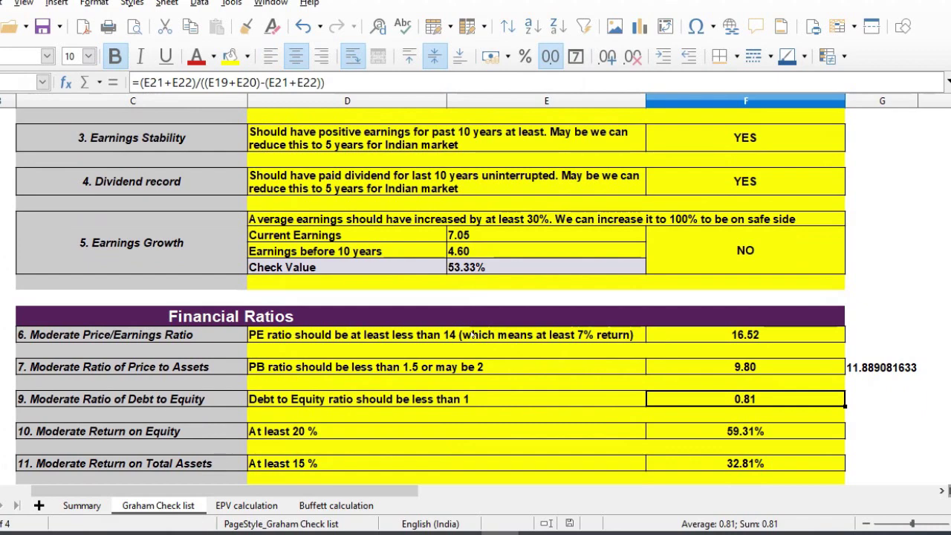
key("Left")
key("Right")
key("Left")
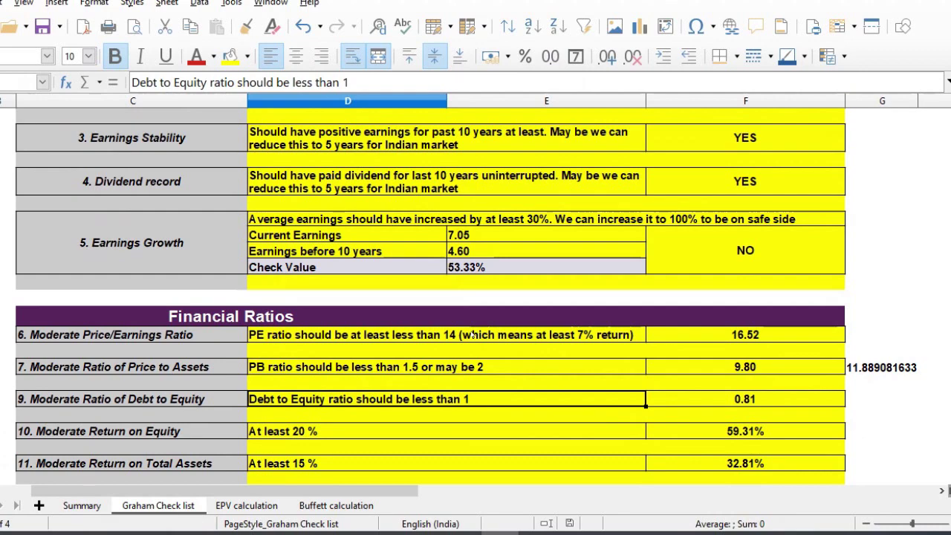
key("Right")
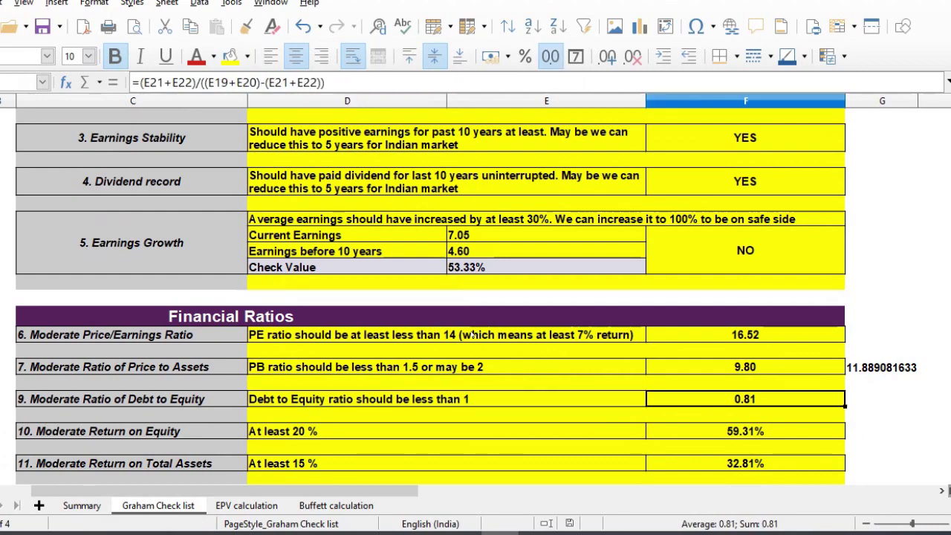
key("Left")
key("Down")
key("Up")
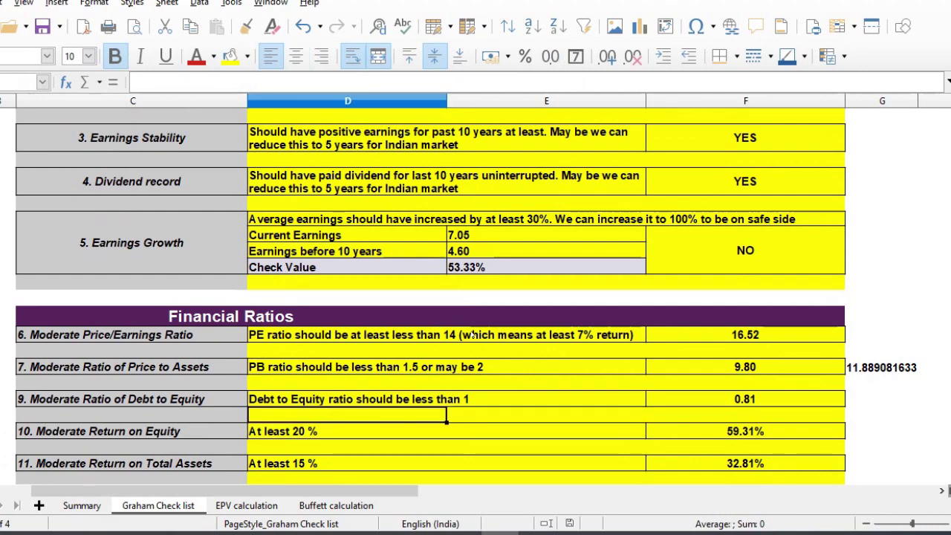
key("Right")
key("Left")
key("Right")
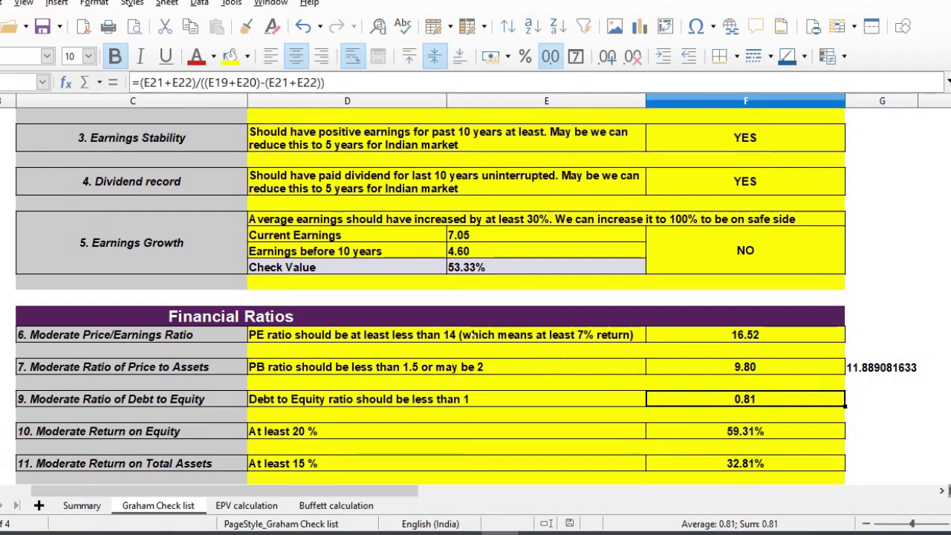
Check return on equity and return on total assets against their 20% and 15% minimums
key("Down")
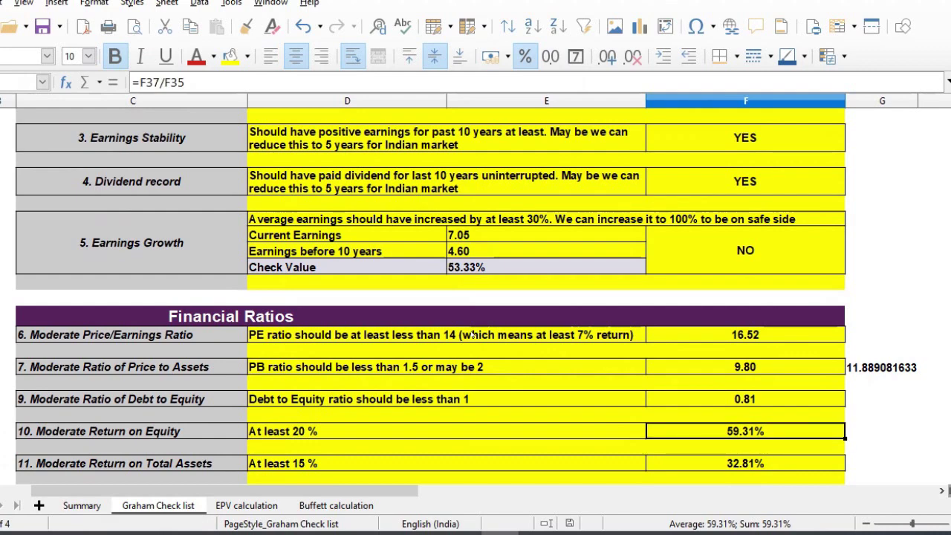
key("Down")
key("Down")
key("Up")
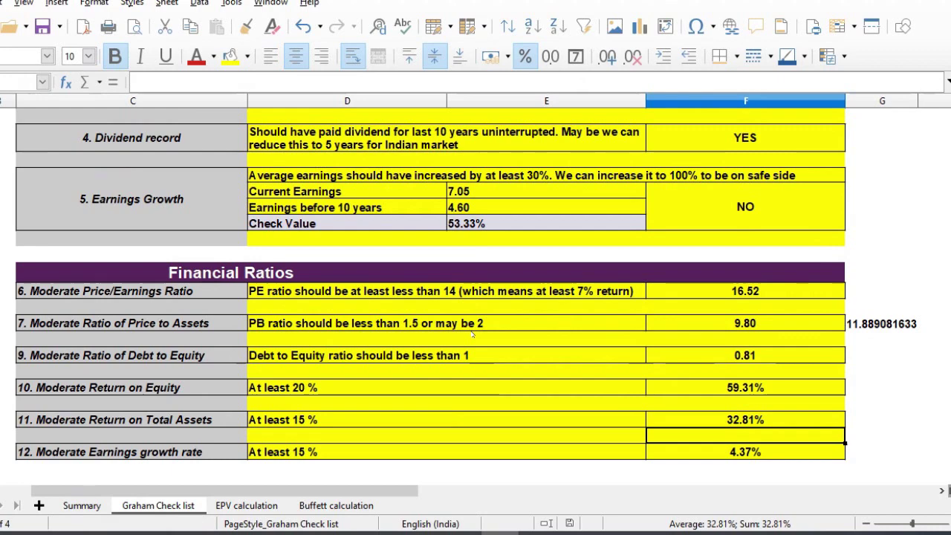
Check the earnings growth rate against its 15% minimum and highlight the return on equity row for comparison
key("Down")
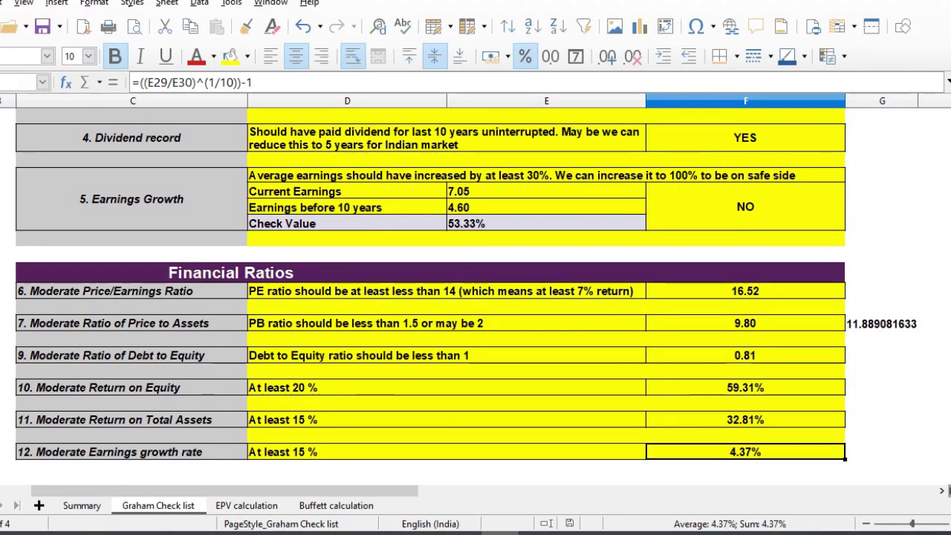
key("shift+space")
key("Up")
key("Up")
key("Up")
key("Up")
key("shift+space")
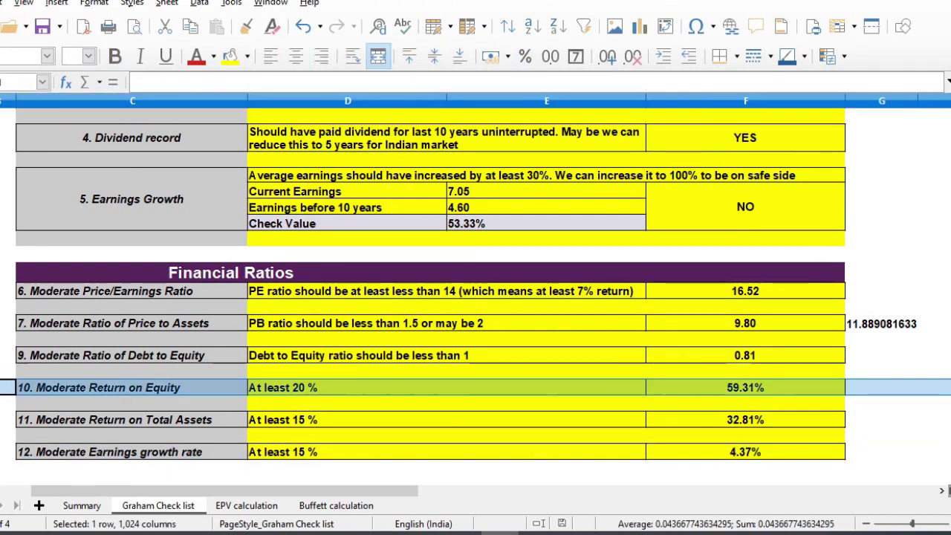
key("shift+Down")
left_click(283, 406)
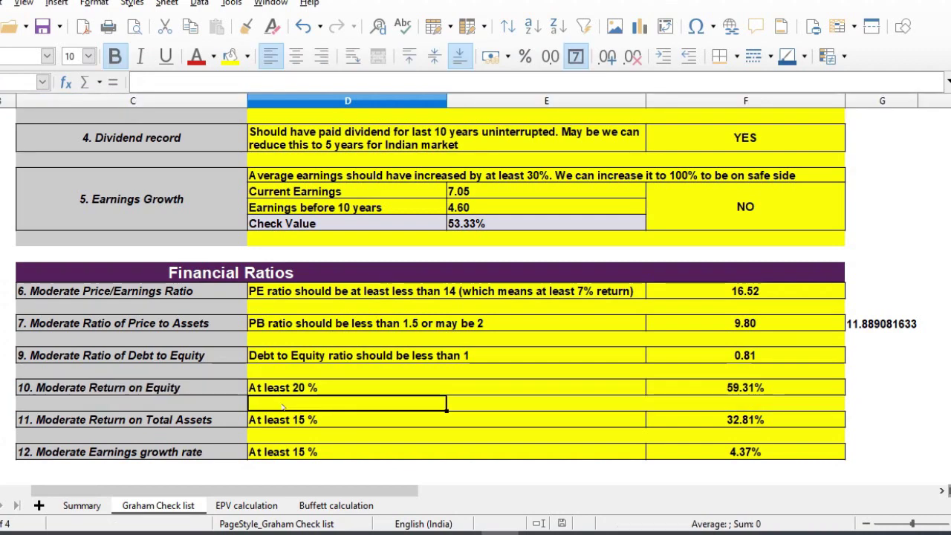
Review the Earnings calculation on the EPV calculation sheet line by line, from income from operations to income after tax
key("ctrl+Page_Down")
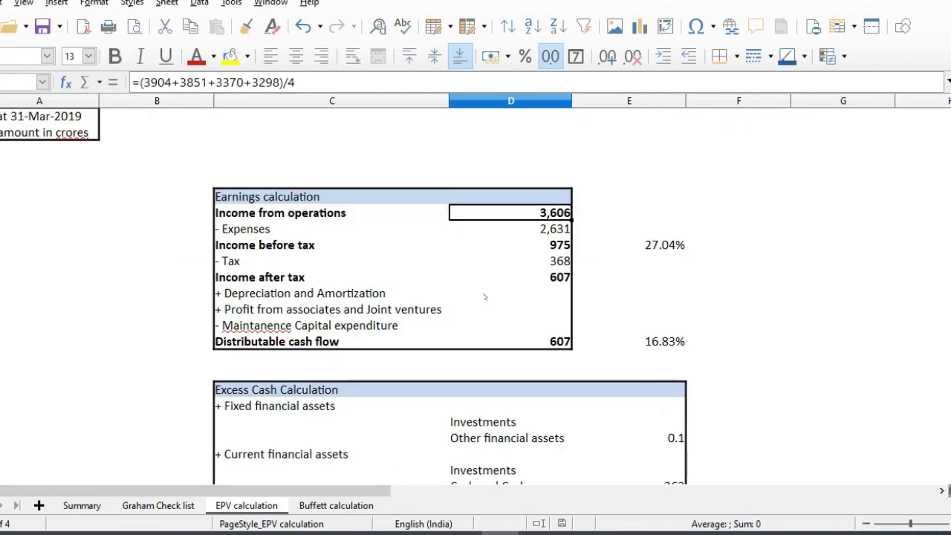
key("Down")
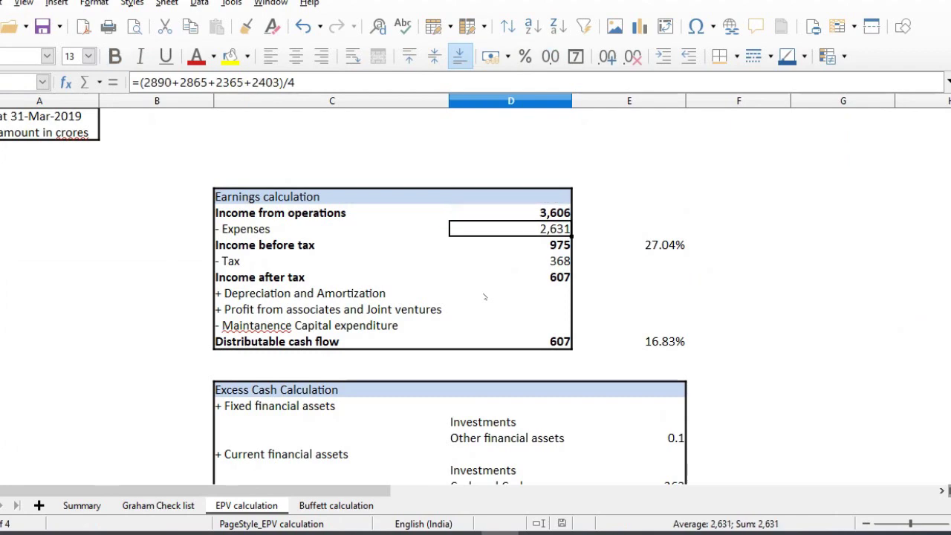
key("Down")
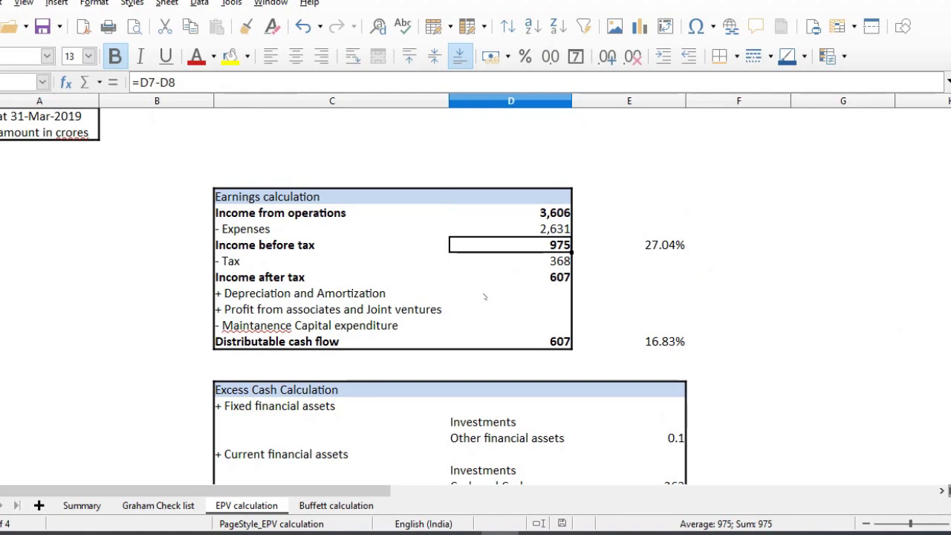
key("Down")
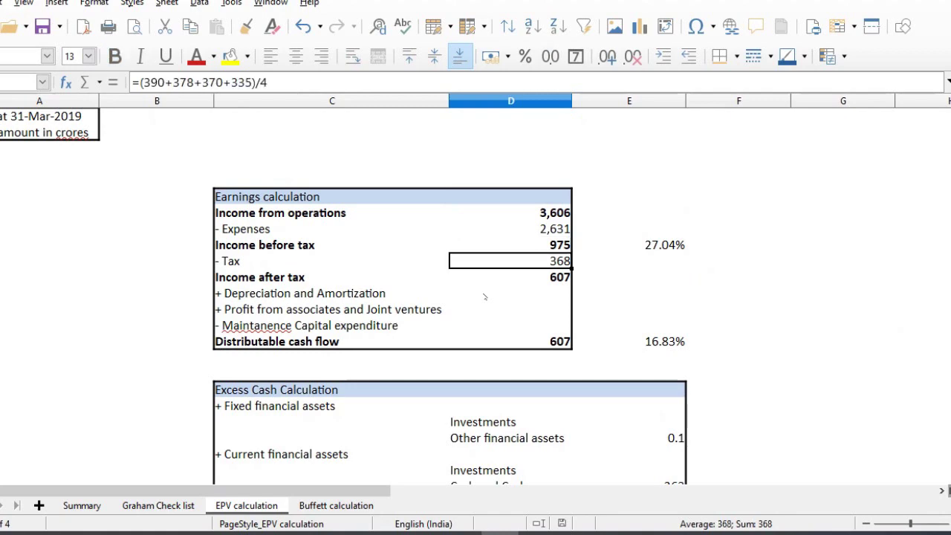
key("Down")
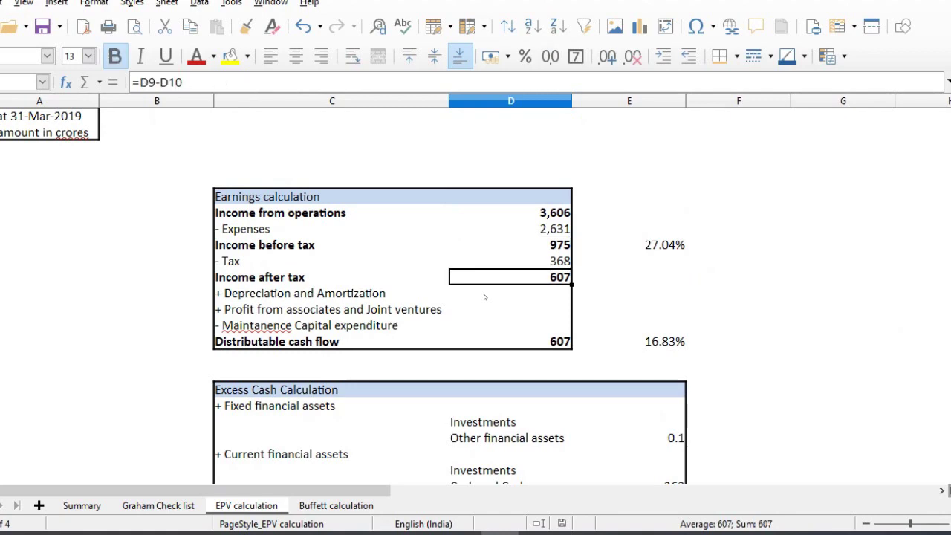
Select the fixed and current financial asset amounts together in the Excess Cash Calculation to examine their sum
key("Down")
key("Down")
key("Down")
key("Down")
key("Down")
key("Down")
key("Down")
key("Down")
key("Down")
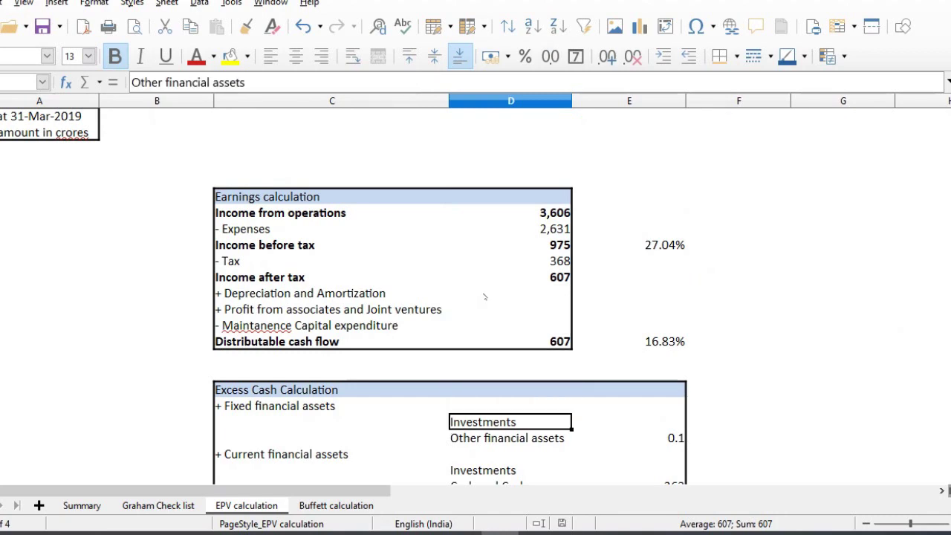
key("Right")
key("shift+Down")
key("shift+Down")
key("shift+Down")
key("shift+Down")
key("shift+Down")
key("shift+Down")
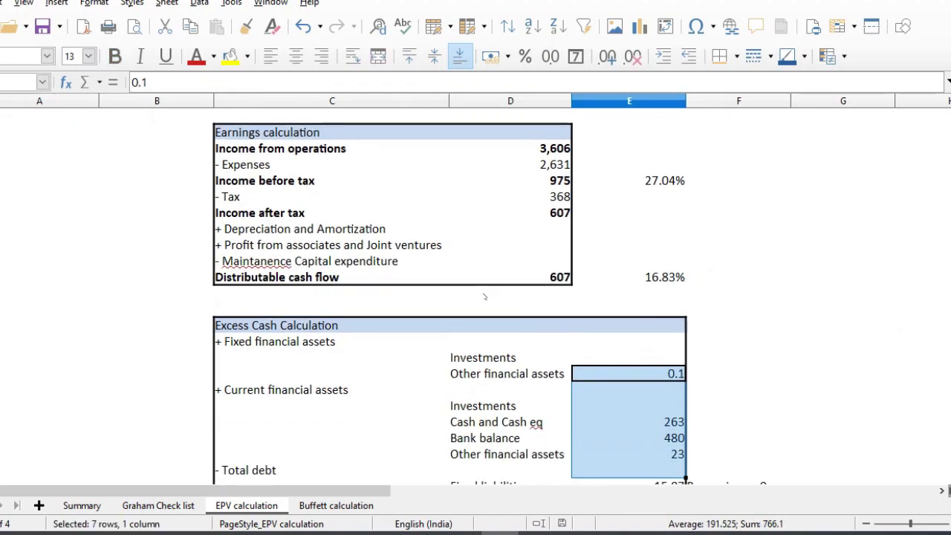
key("shift+Up")
key("Down")
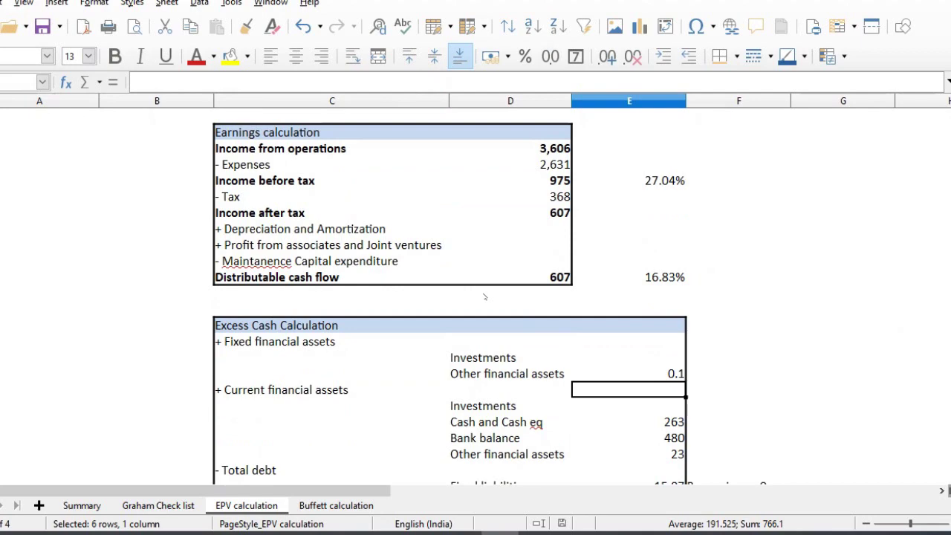
Select the fixed and current liabilities amounts under Total debt in the Excess Cash Calculation
key("Down")
key("Down")
key("Down")
key("Down")
key("Down")
key("Down")
key("Down")
key("shift+Up")
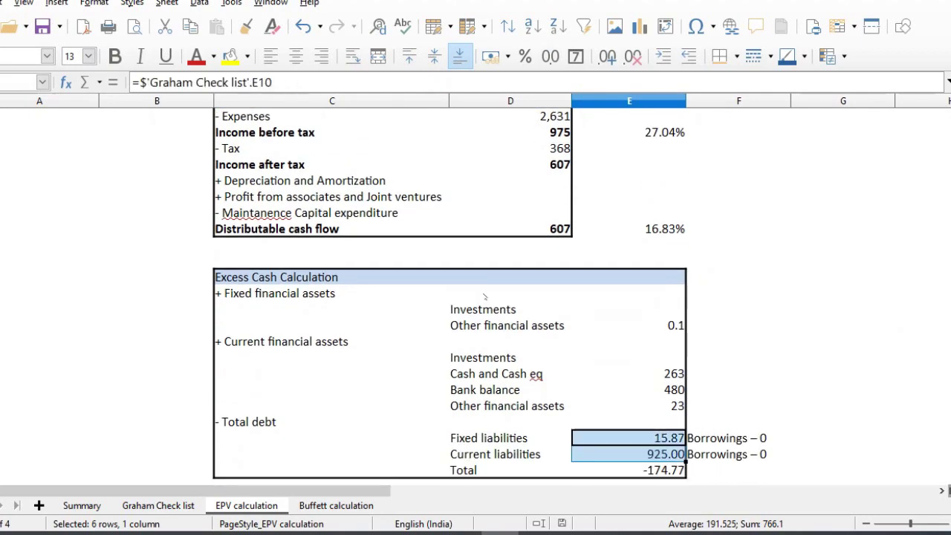
Compare the borrowings notes beside the fixed and current liabilities with the liability amounts used as debt
key("Right")
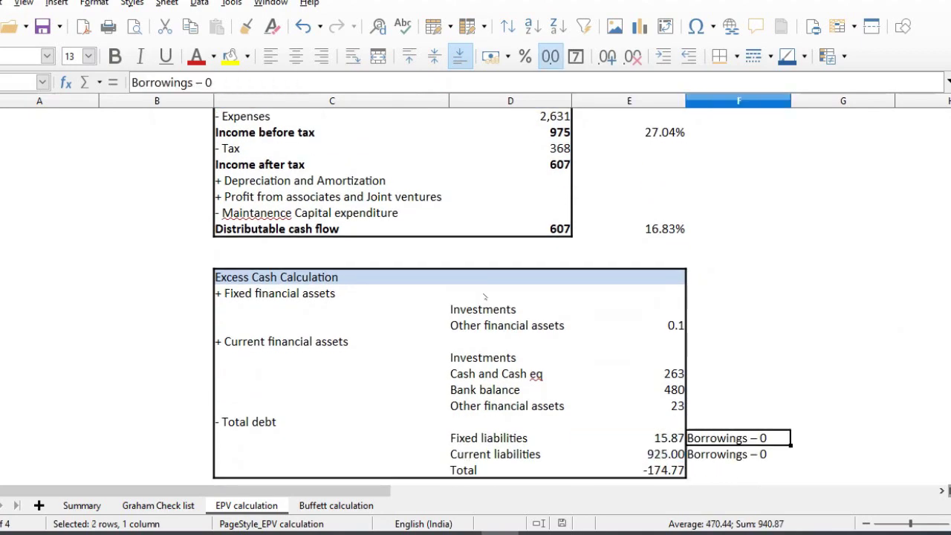
key("shift+Down")
key("Left")
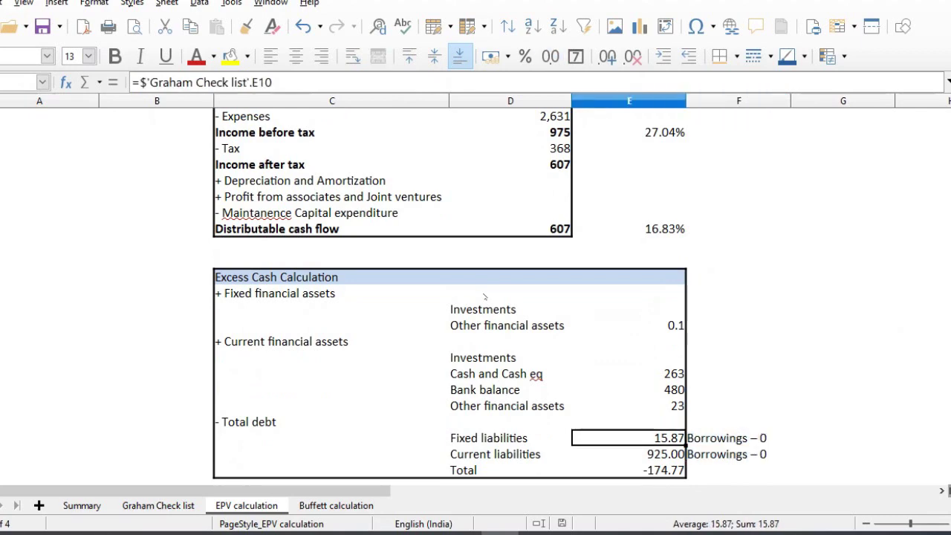
key("Right")
key("shift+Down")
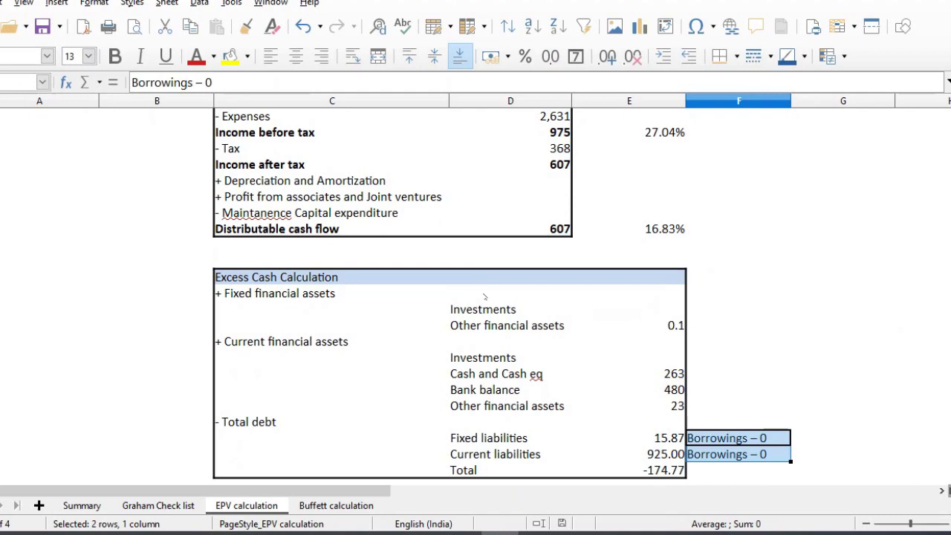
key("Left")
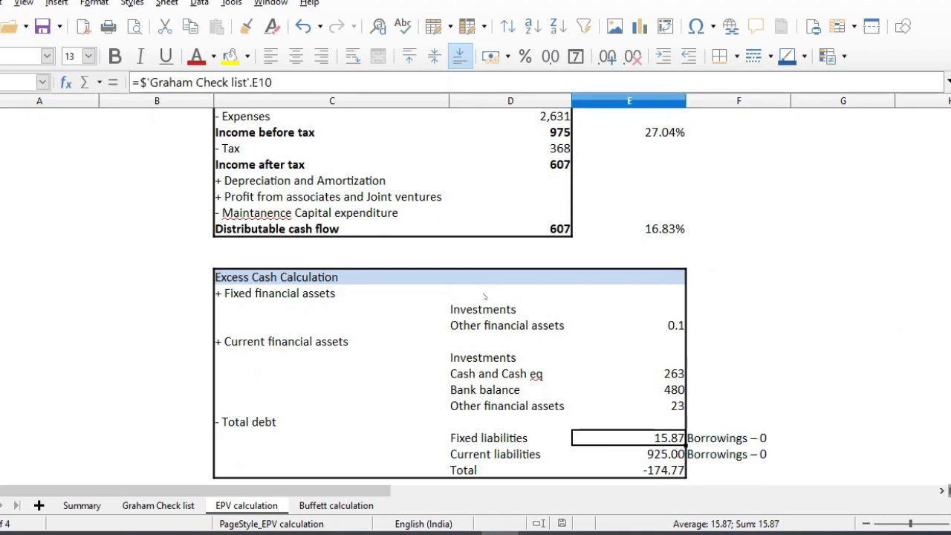
key("Down")
key("Down")
key("Up")
key("Up")
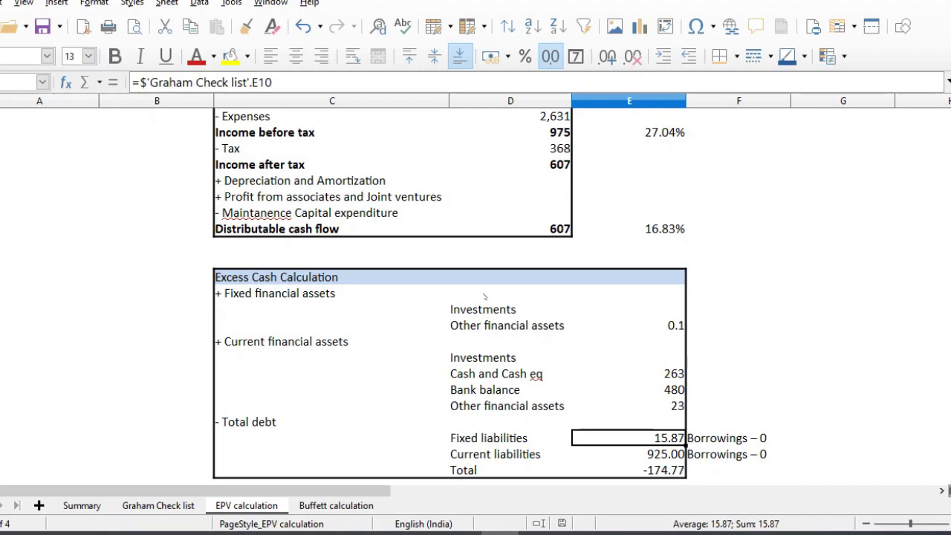
Examine the per share value and margin of safety for the 7.50% rate in the Investment needed table
key("Down")
key("Down")
key("Down")
key("Down")
key("Down")
key("Down")
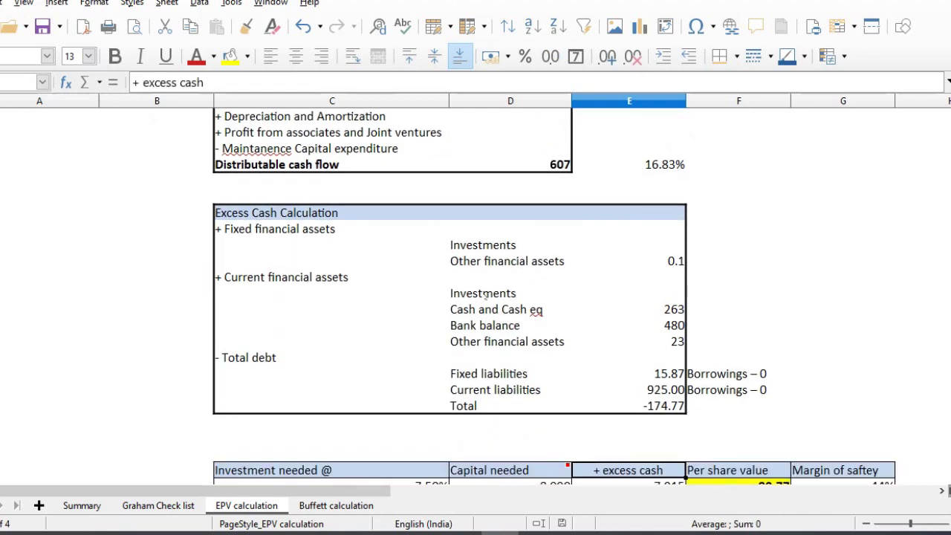
key("Down")
key("Down")
key("Down")
key("Up")
key("Right")
key("Up")
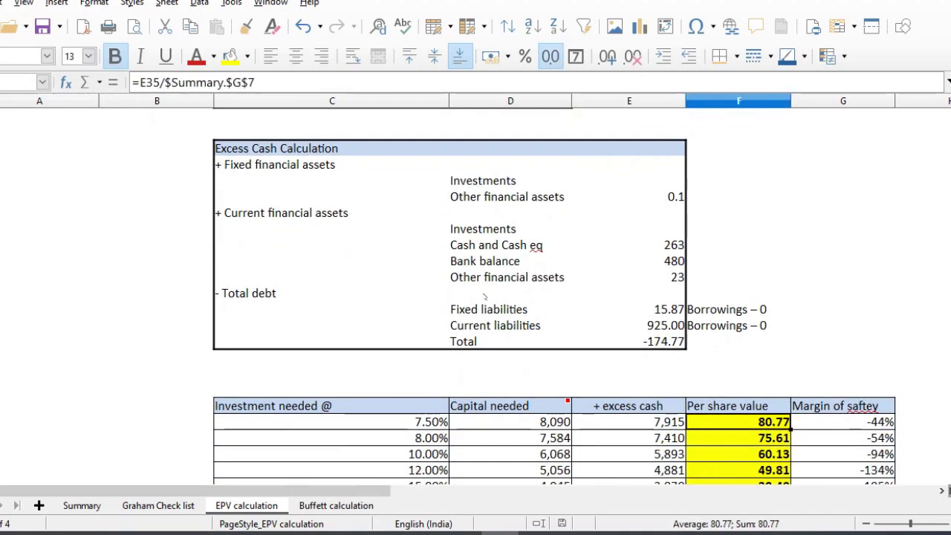
key("Right")
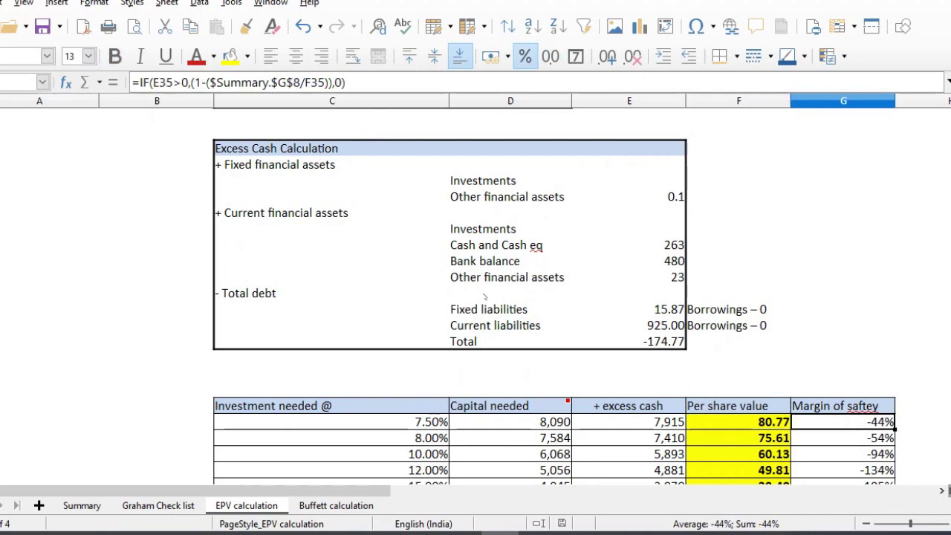
Look up the current price on the Summary sheet and compare it with the EPV per share value at 7.50%
left_click(81, 505)
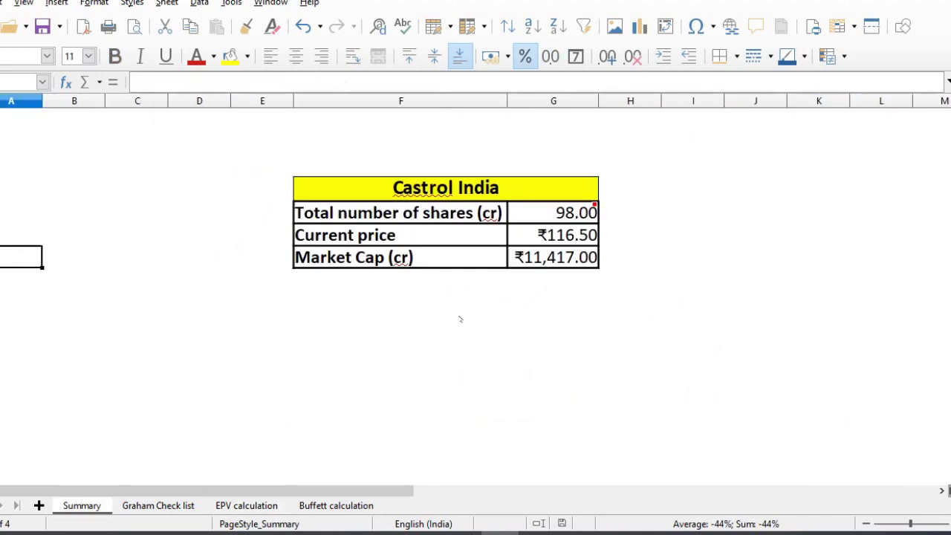
left_click(246, 505)
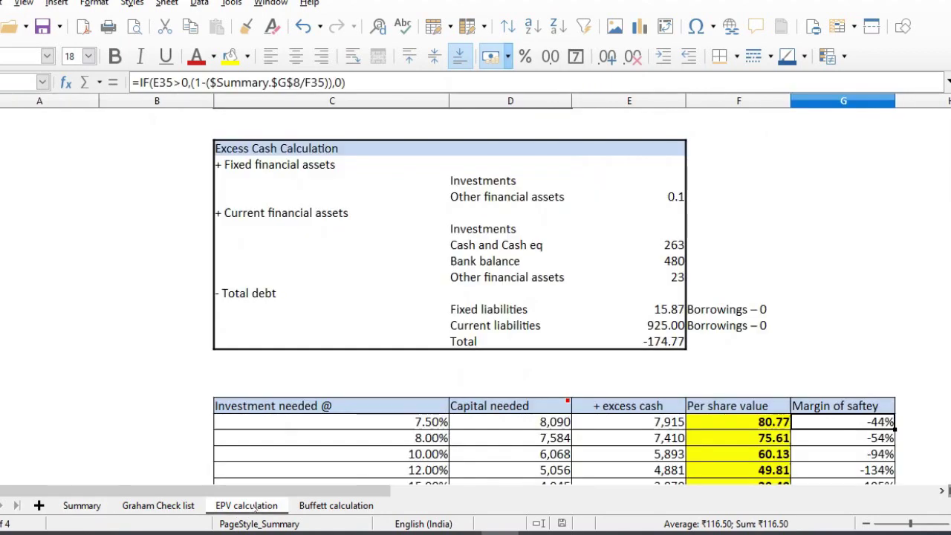
left_click(759, 428)
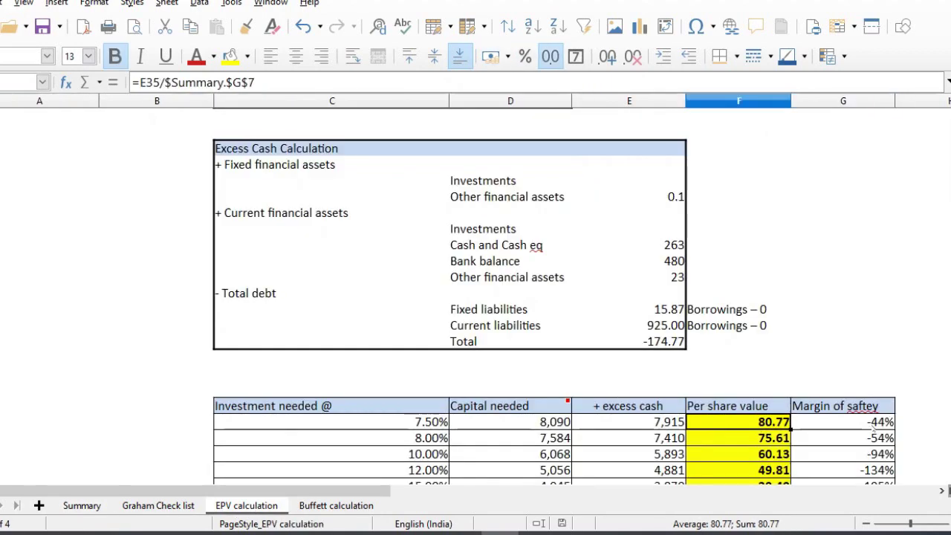
left_click(868, 427)
Try clearing the fixed and current liabilities, check the 7.50% row's per share value and margin of safety, and undo the deletion
left_click_drag(601, 306, 653, 326)
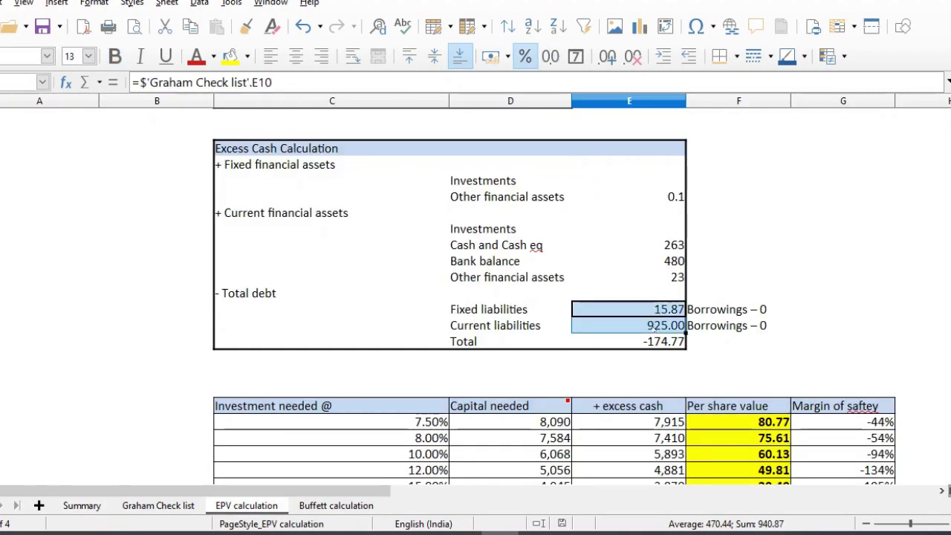
key("Delete")
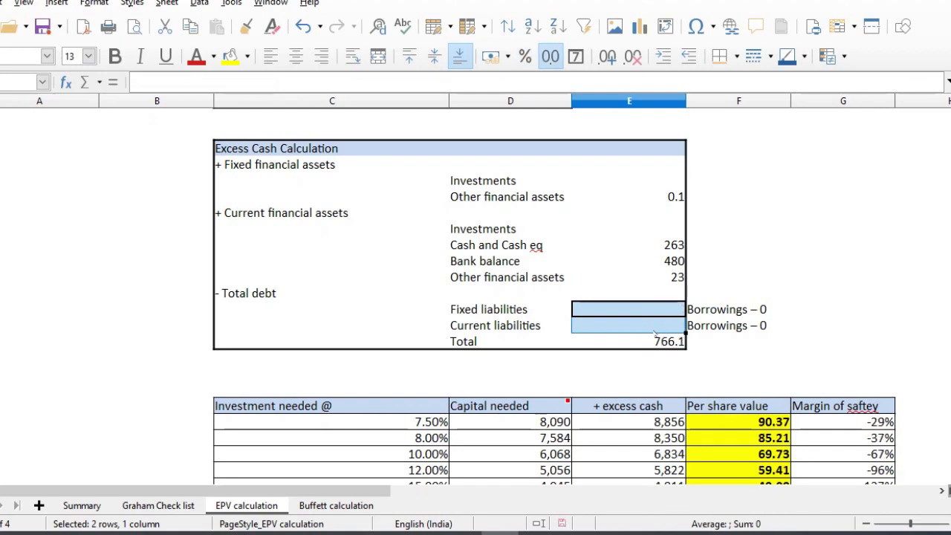
left_click(822, 428)
left_click(759, 421)
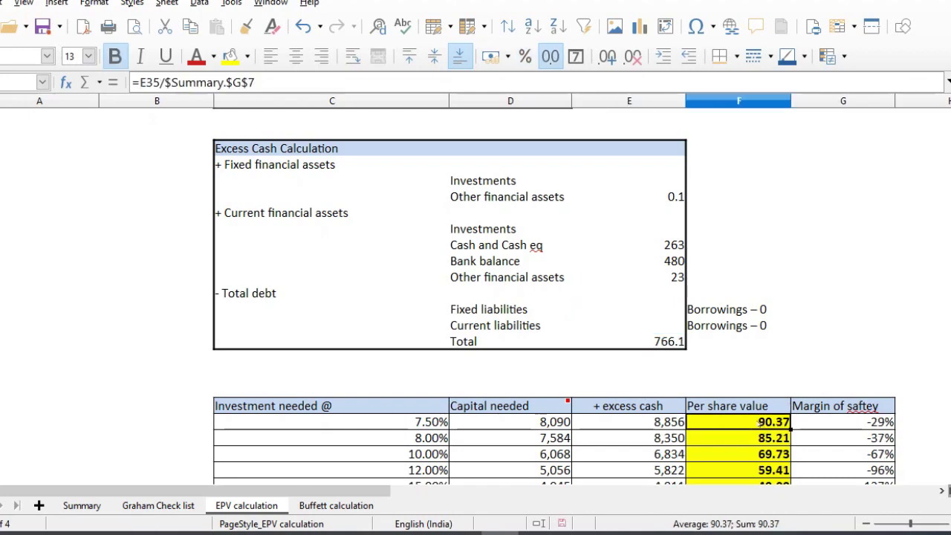
key("ctrl+z")
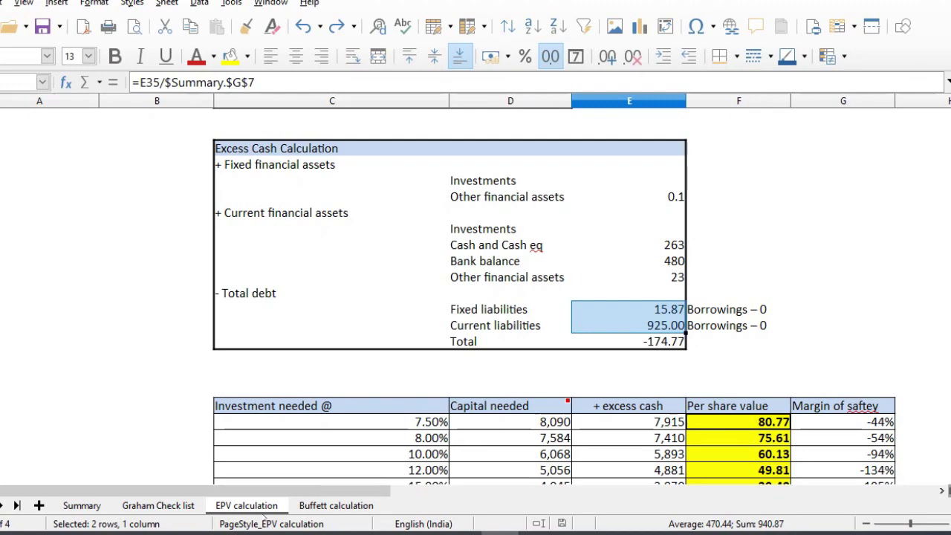
Review the 4 year average profit, capital expense and D&A formulas on the Buffett calculation sheet
left_click(305, 506)
left_click(523, 173)
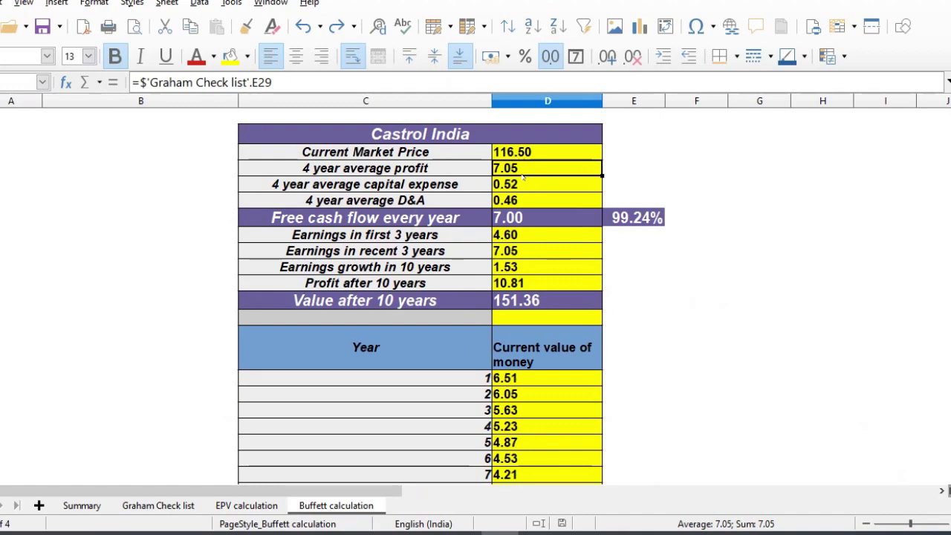
key("Down")
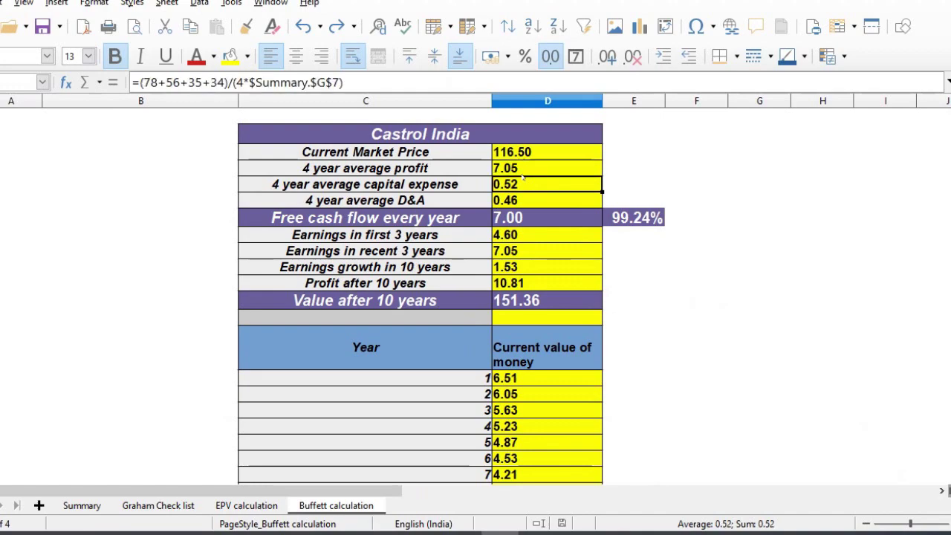
key("Up")
key("Down")
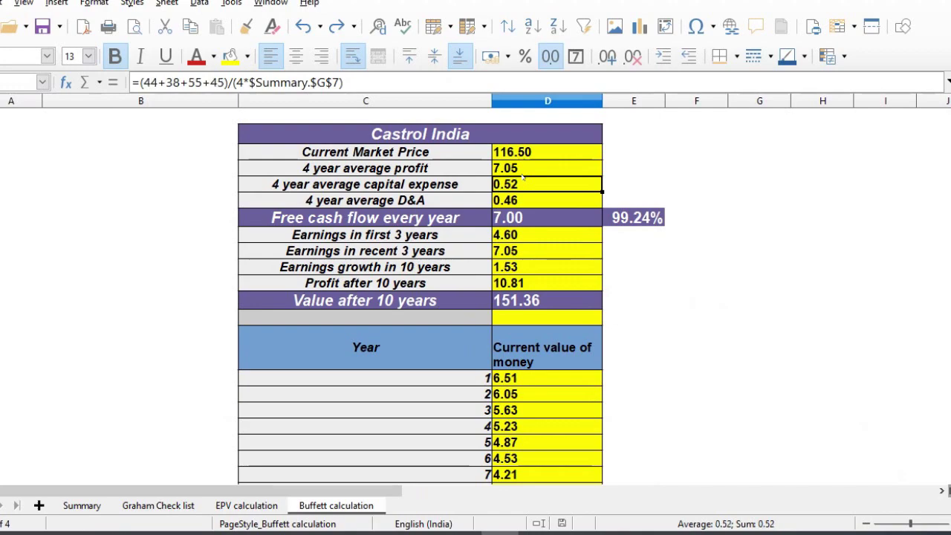
key("Down")
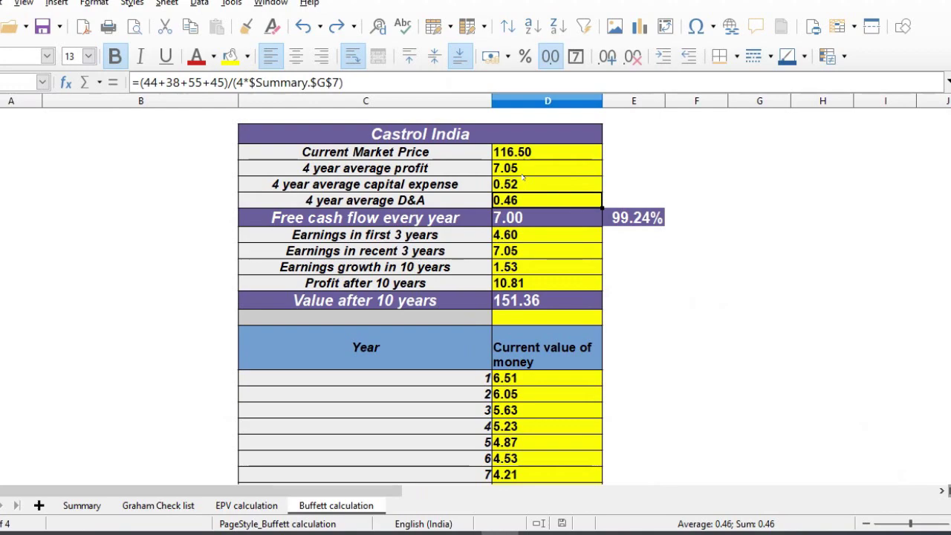
key("Up")
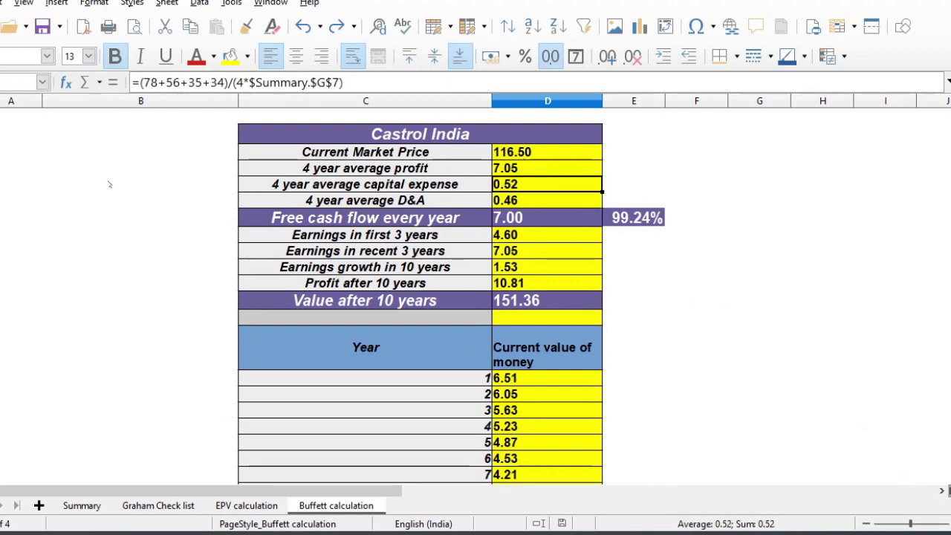
Highlight the 4 year average capital expense row and compare its value with the average profit and D&A
left_click(1, 184)
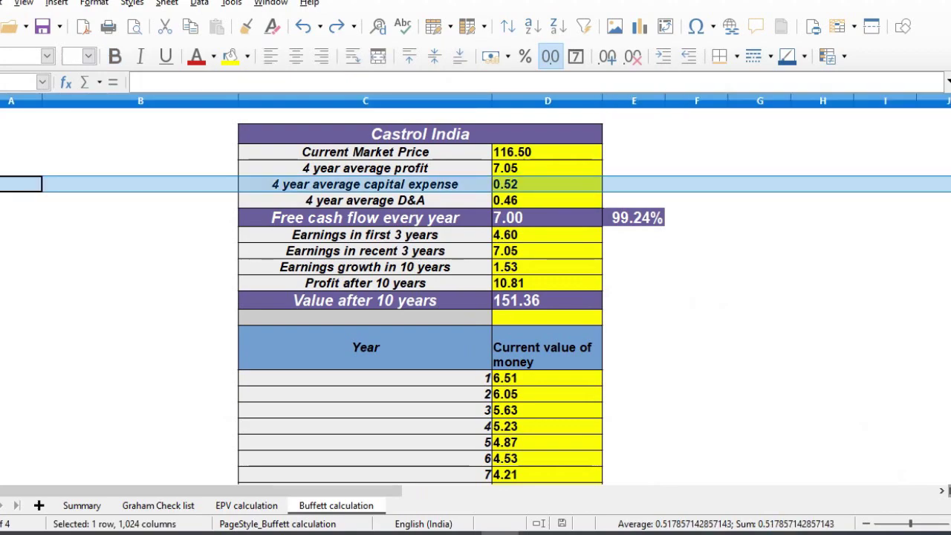
left_click(530, 190)
left_click(529, 189)
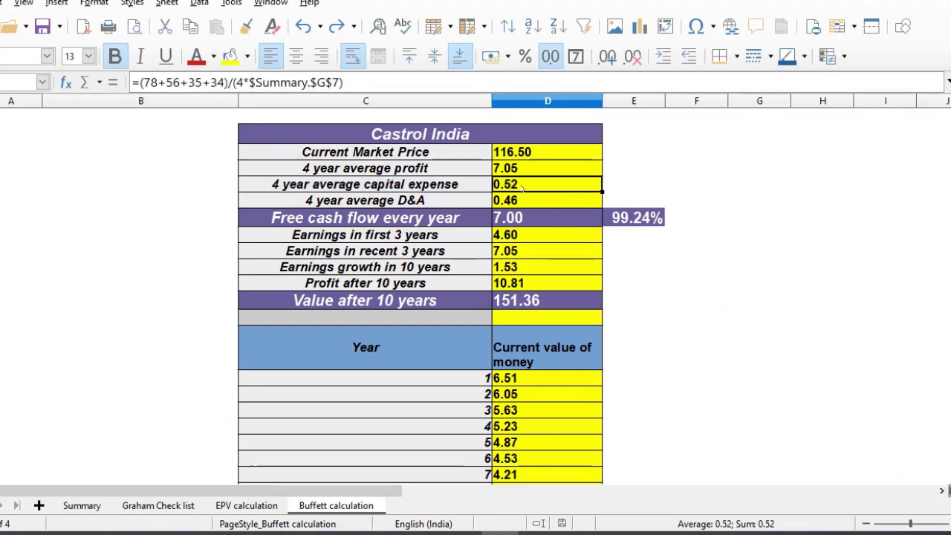
left_click(543, 170)
left_click(523, 201)
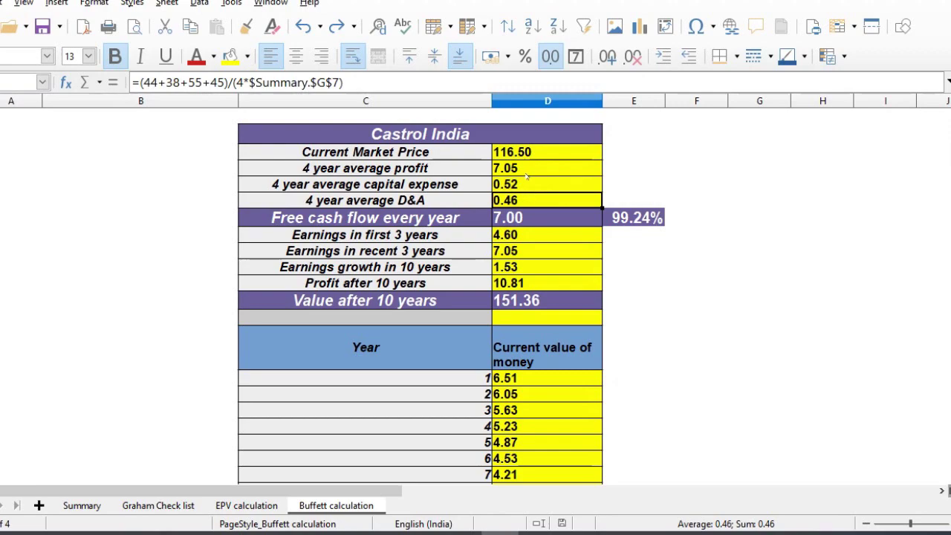
Compare the 4 year average capital expense with the D&A, and check the free cash flow's percentage of average profit
left_click(528, 173)
left_click(520, 185)
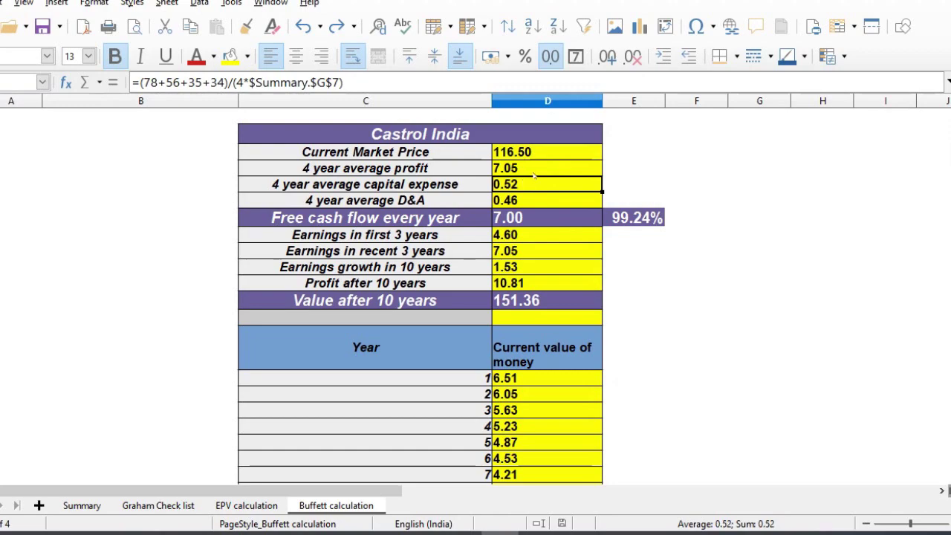
left_click(535, 173)
left_click(524, 202)
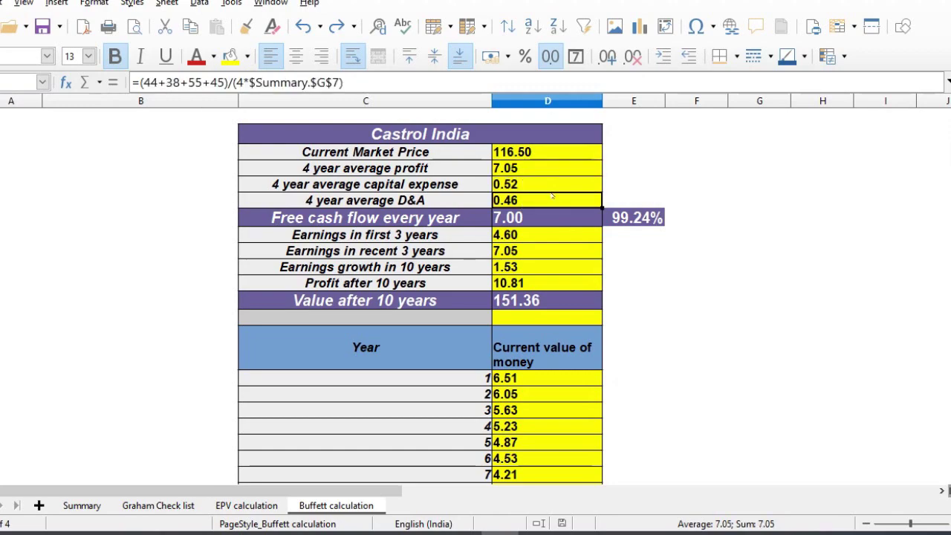
left_click(528, 184)
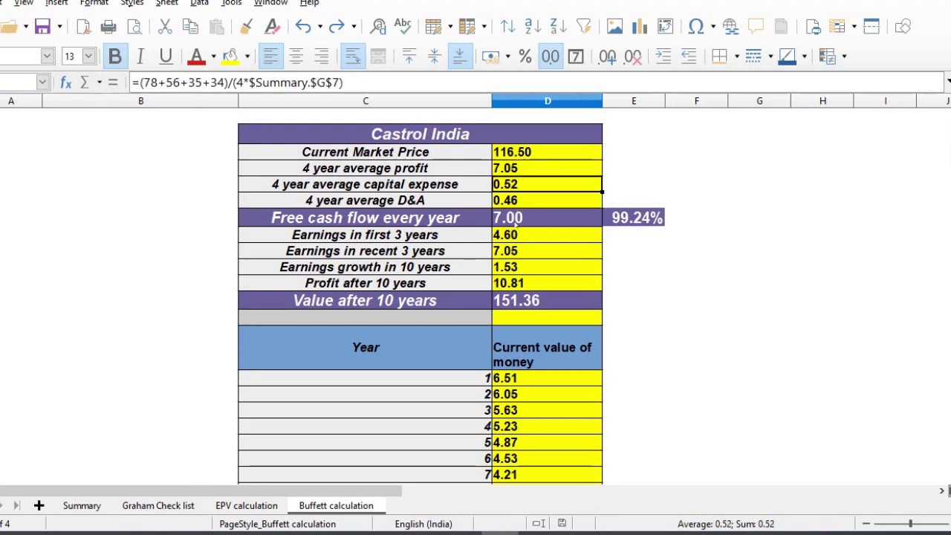
left_click(515, 220)
left_click(634, 218)
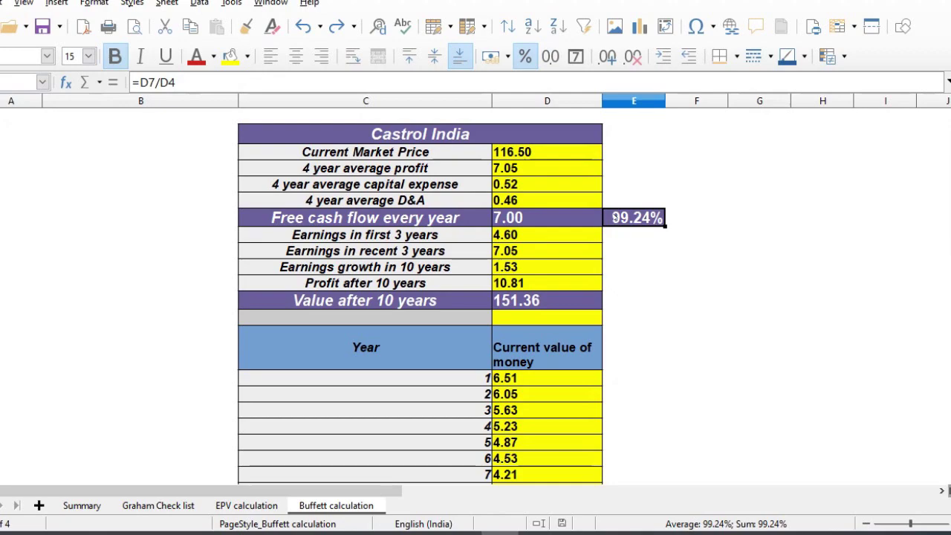
Trace the free cash flow formula through the 4 year average profit, capital expense and D&A cells
left_click(547, 218)
left_click(546, 200)
left_click(546, 168)
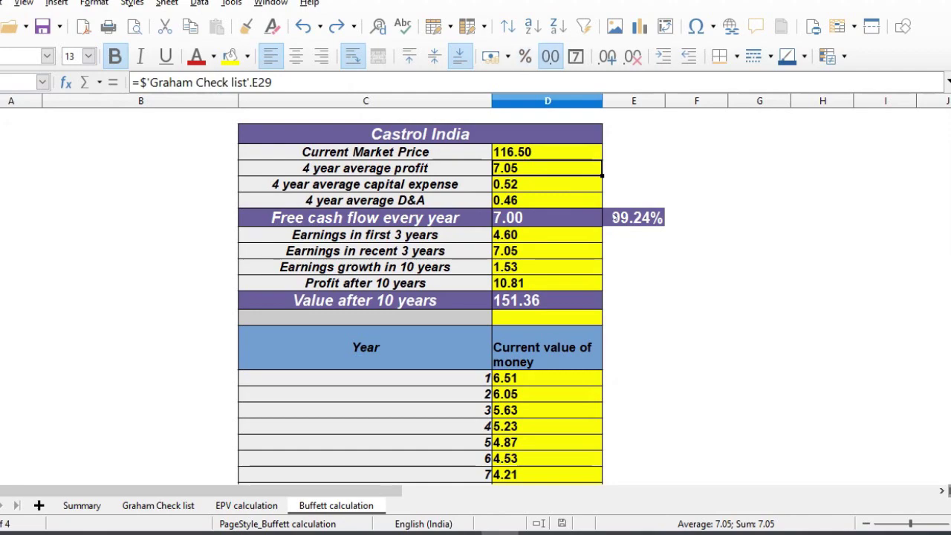
left_click(547, 184)
left_click(547, 199)
type("15")
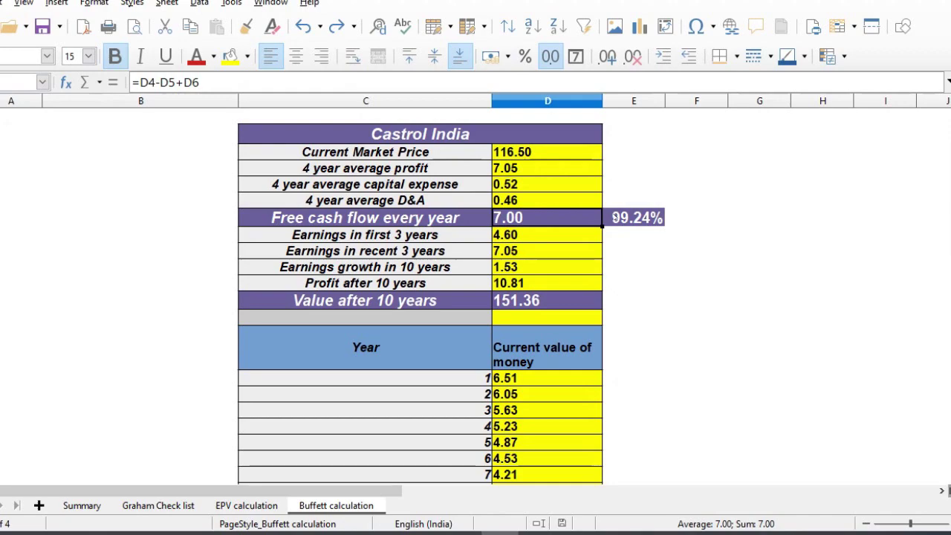
Review the formulas for earnings growth in 10 years, profit after 10 years and value after 10 years
key("Down")
key("Down")
key("Down")
key("Down")
key("Up")
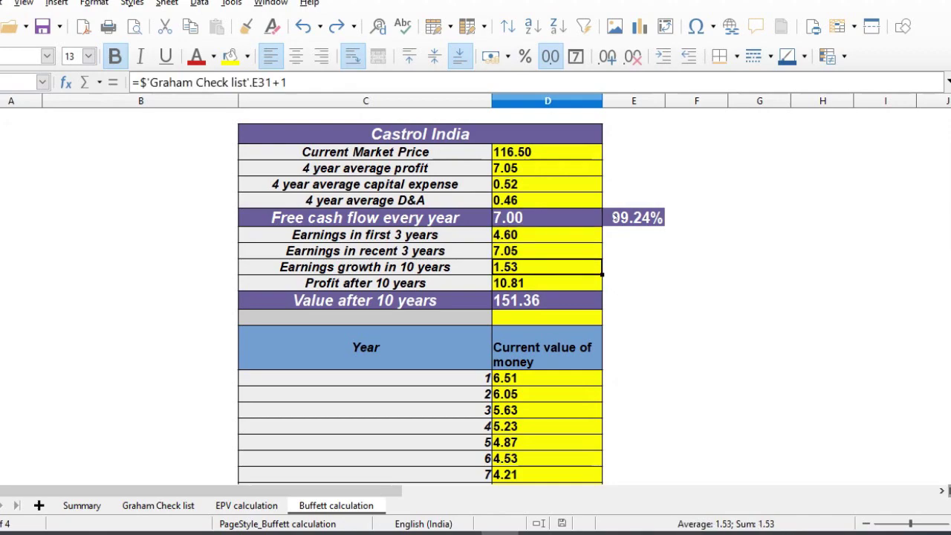
key("Down")
key("Down")
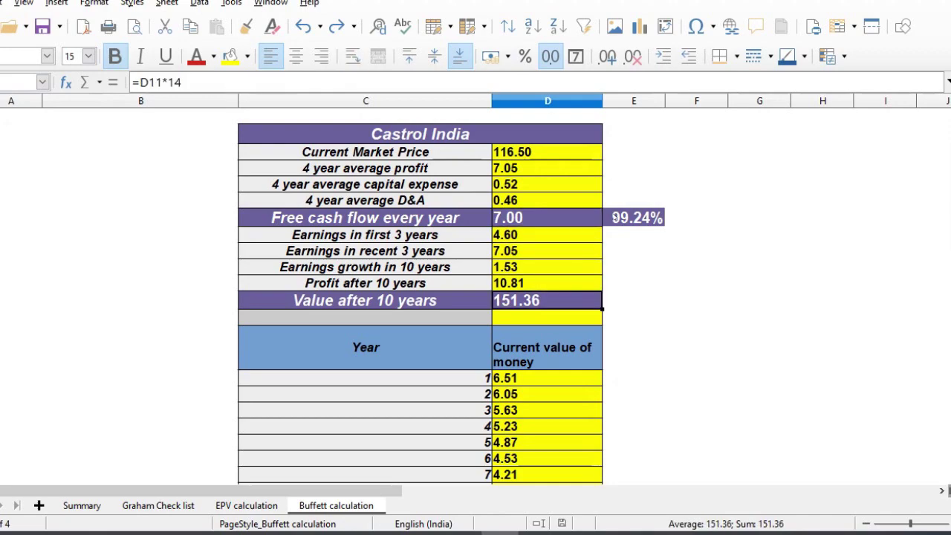
Examine the discounted value of money for years 1 to 10, the current value total and the price discount
key("Down")
key("Down")
key("Down")
key("Down")
key("Down")
key("Down")
key("Down")
key("Down")
key("Down")
key("Down")
key("Down")
key("Down")
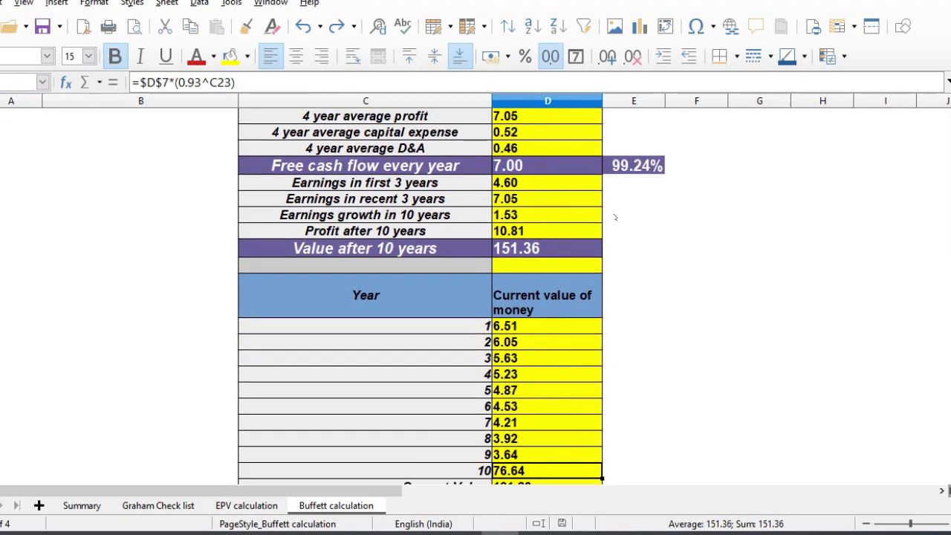
key("Down")
key("Down")
key("Down")
key("Up")
key("Up")
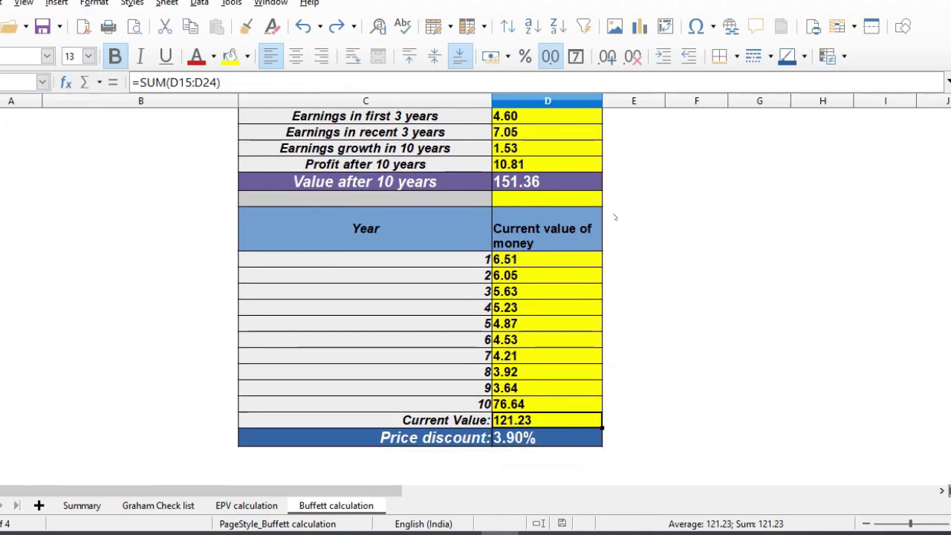
key("Up")
key("Up")
key("Up")
key("Down")
key("Down")
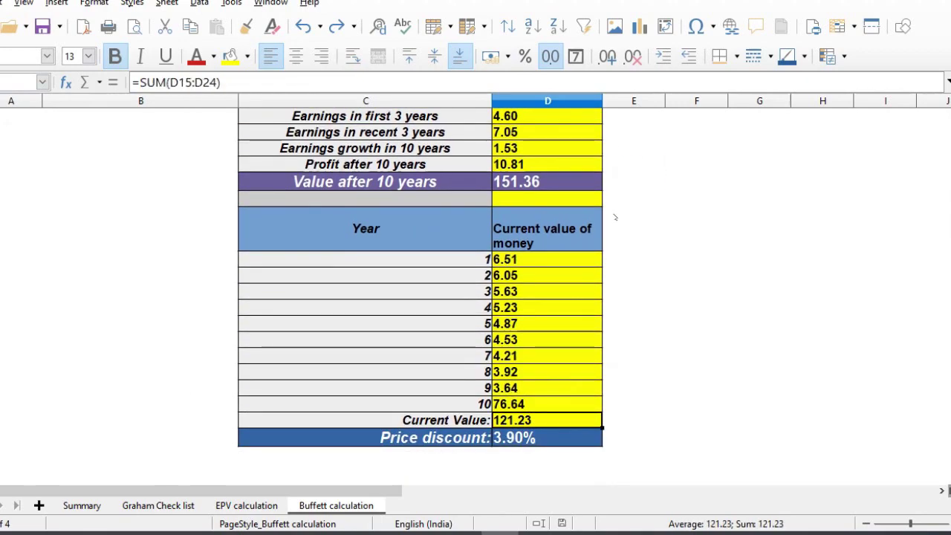
Go back and forth between the earnings growth in 10 years and the current value to examine how they relate
key("Up")
key("Up")
key("Up")
key("Up")
key("Up")
key("Up")
key("Up")
key("Up")
key("Up")
key("Up")
key("Up")
key("Up")
key("Up")
key("Up")
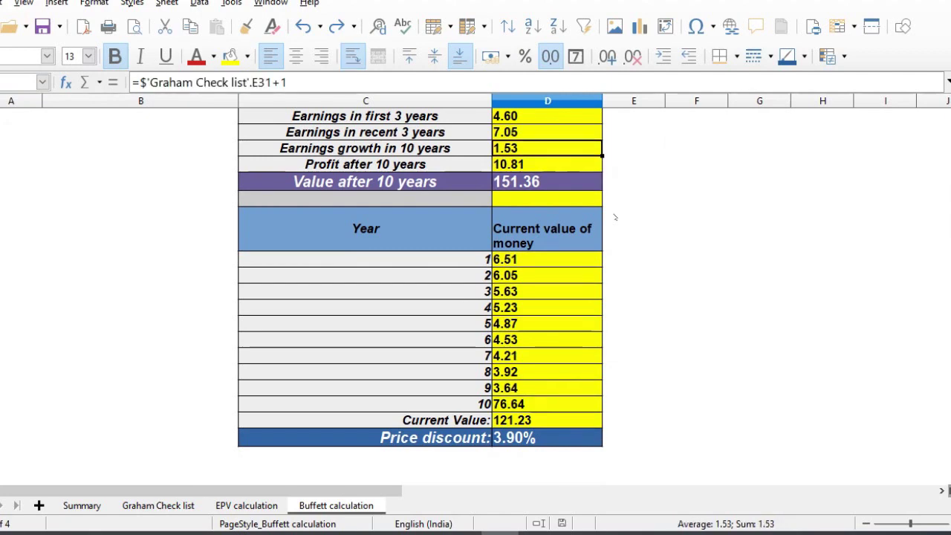
key("Down")
key("Down")
key("Down")
key("Down")
key("Down")
key("Down")
key("Down")
key("Down")
key("Down")
key("Down")
key("Down")
key("Down")
key("Down")
key("Down")
key("Up")
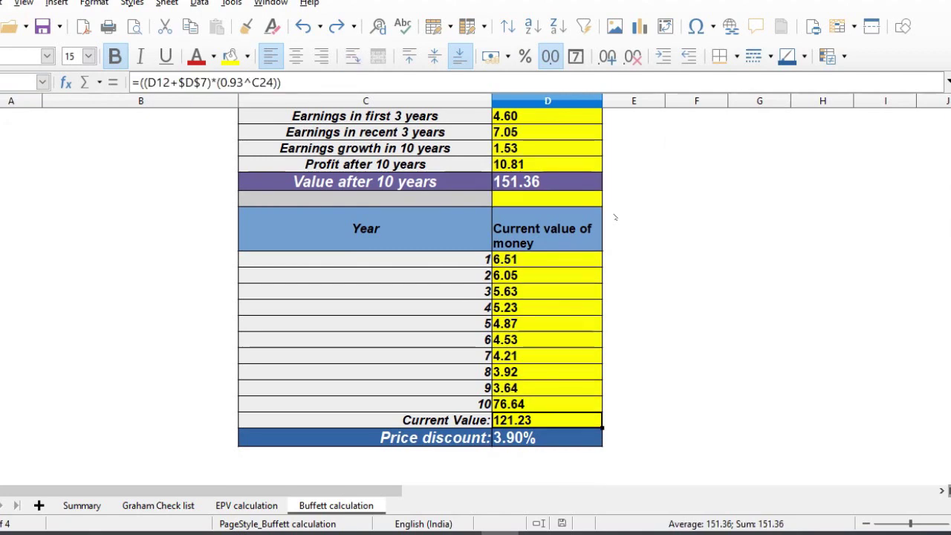
key("Up")
key("Up")
key("Up")
key("Up")
key("Up")
key("Up")
key("Up")
key("Up")
key("Up")
key("Up")
key("Up")
key("Up")
key("Up")
key("Up")
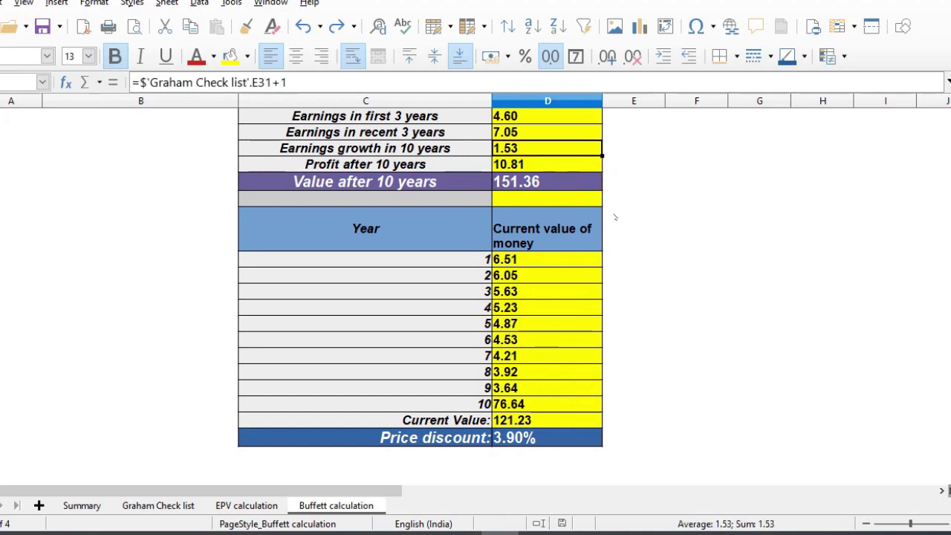
Try an earnings growth in 10 years of 2 and check its effect on the current value and price discount
key("Down")
key("Up")
type("2")
key("Return")
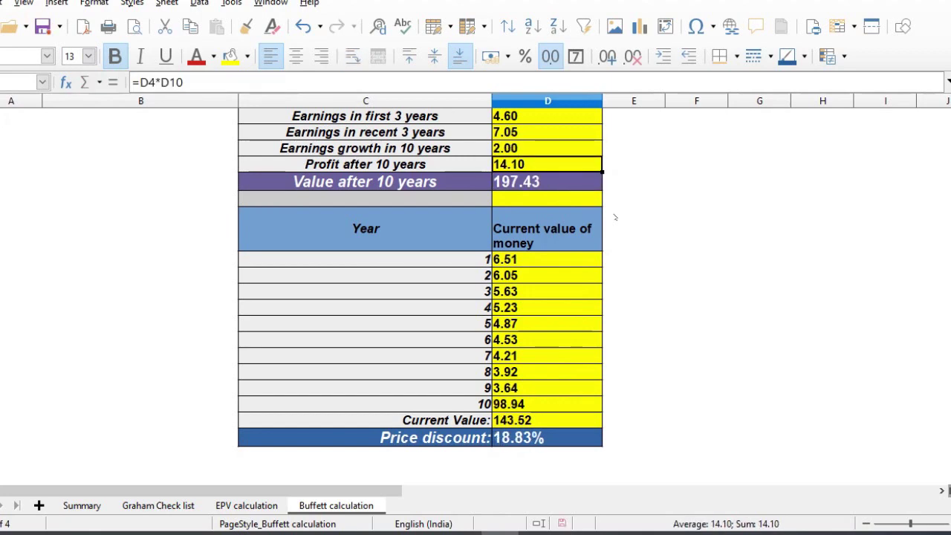
key("Down")
key("Down")
key("Down")
key("Down")
key("Down")
key("Down")
key("Down")
key("Down")
key("Down")
key("Down")
key("Down")
key("Down")
key("Down")
key("Down")
key("Down")
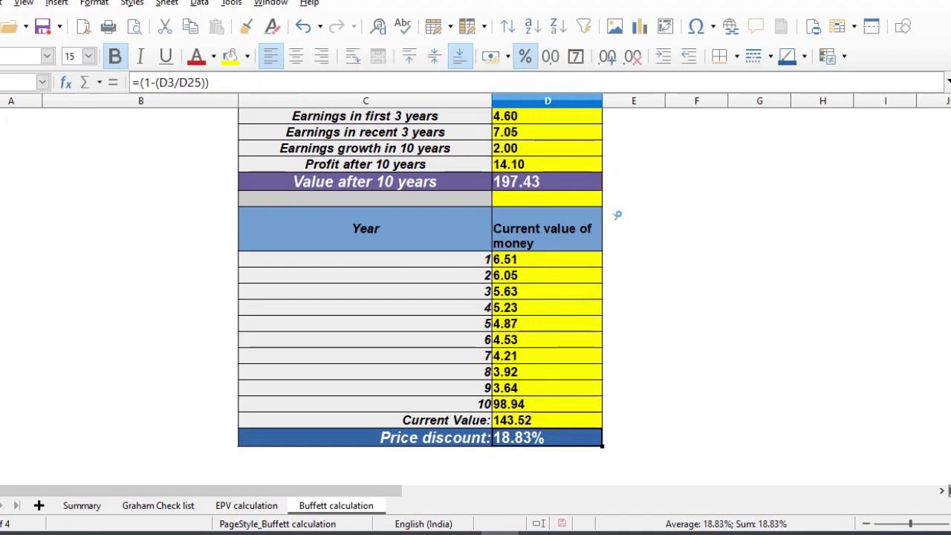
Undo the earnings growth change and return to the Castrol India heading of the Buffett calculation
key("ctrl+z")
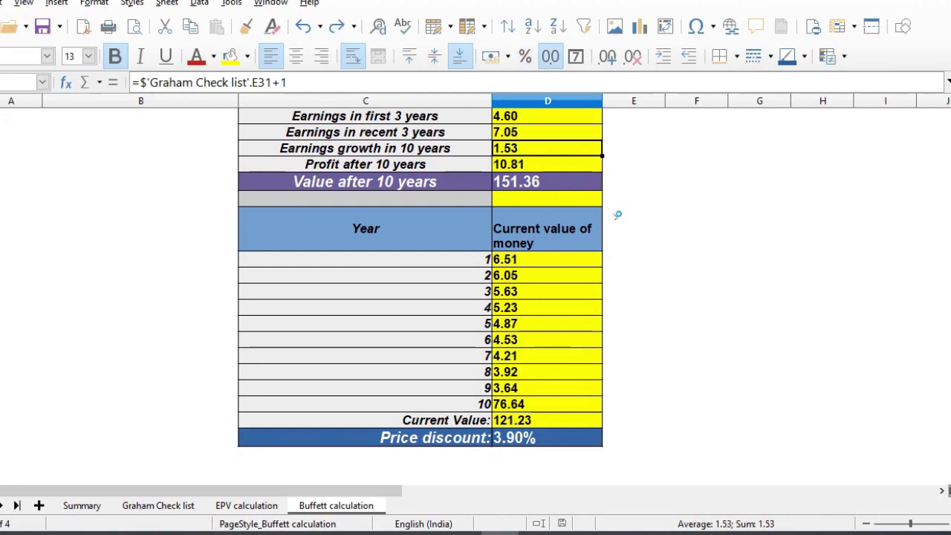
key("Up")
scroll(617, 214, "up", 2)
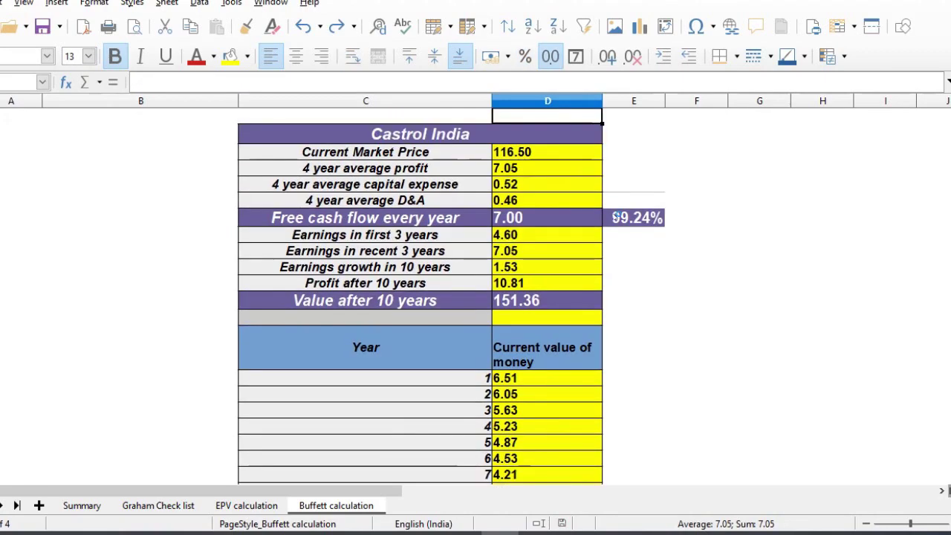
key("ctrl+Up")
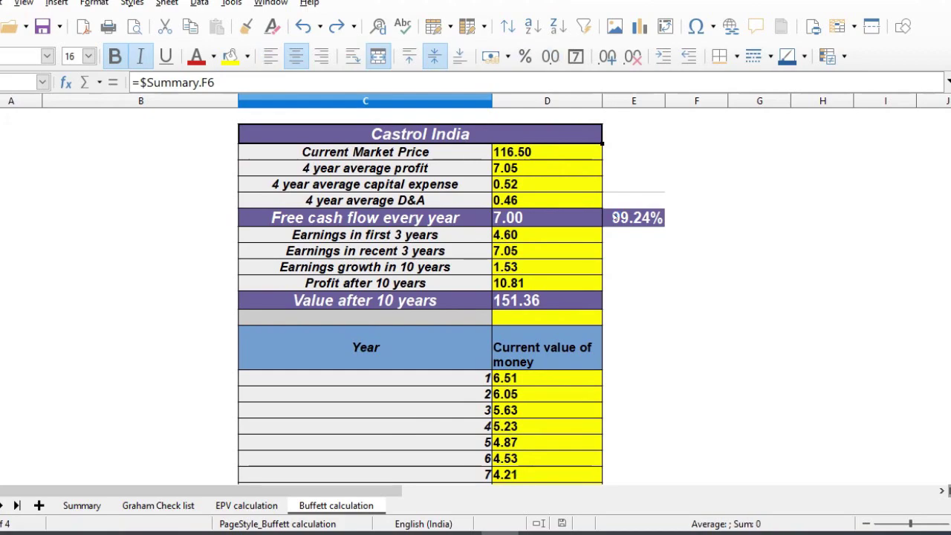